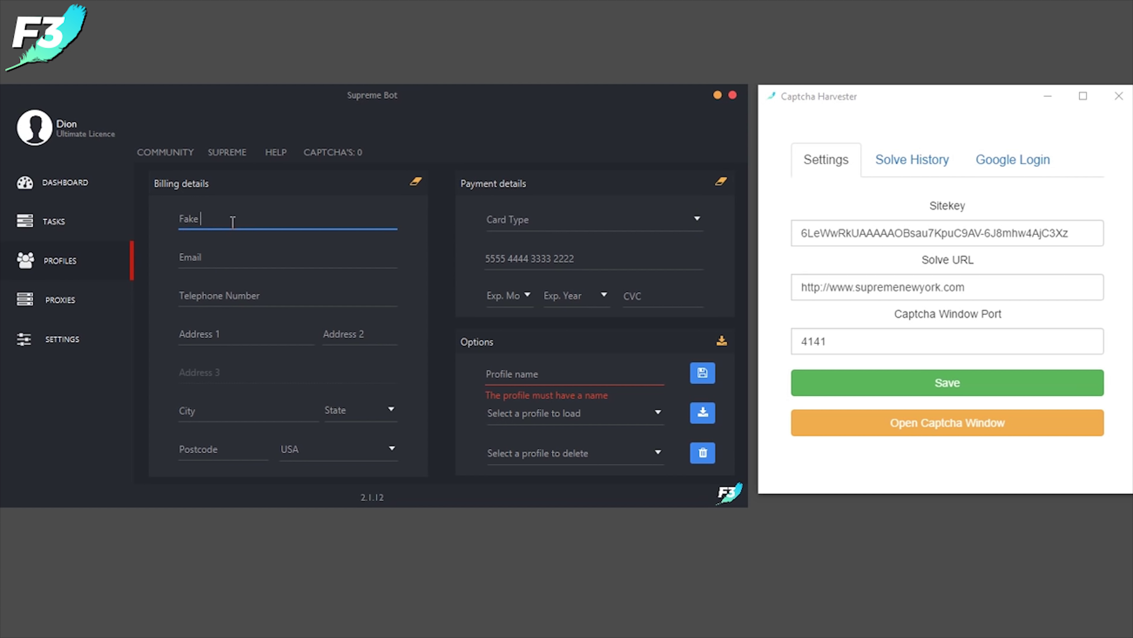
Enter the placeholder billing name, e-mail address and telephone number
{"action": "type", "text": "Info"}
{"action": "left_click", "coordinate": [200, 257]}
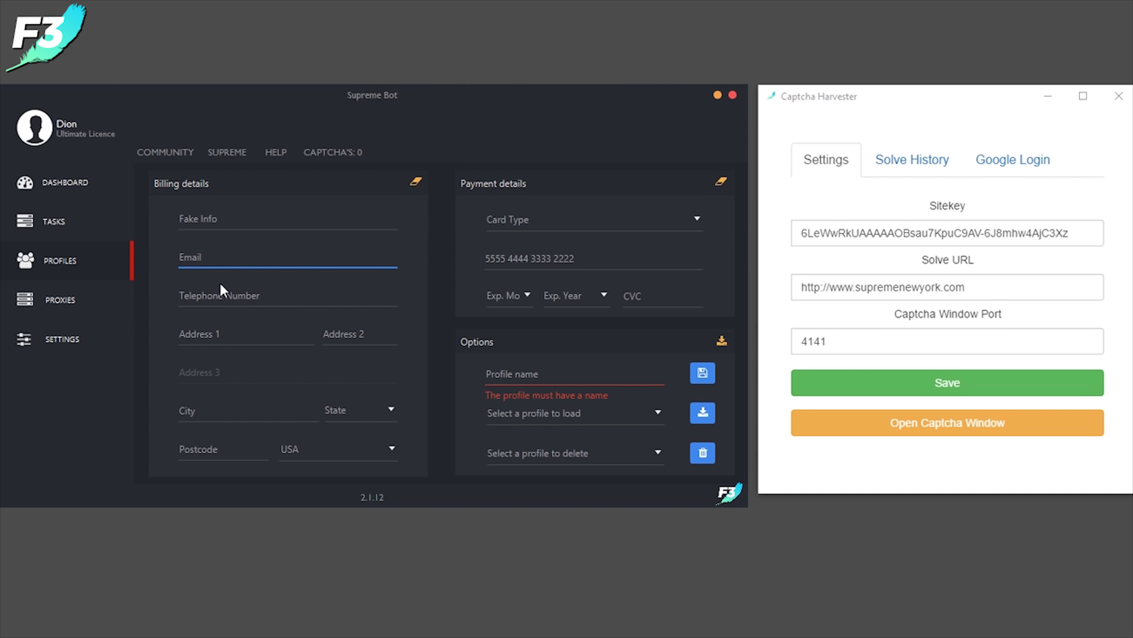
{"action": "type", "text": "fake@info."}
{"action": "key", "text": "BackSpace"}
{"action": "key", "text": "BackSpace"}
{"action": "type", "text": "fo.com"}
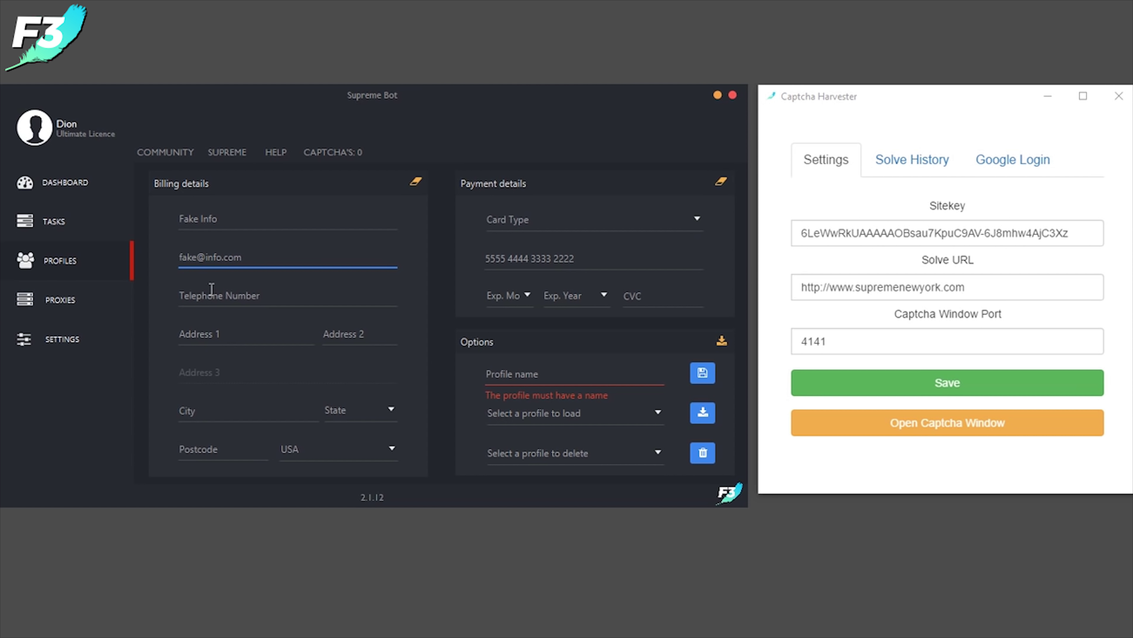
{"action": "left_click", "coordinate": [233, 289]}
{"action": "type", "text": "5555555555"}
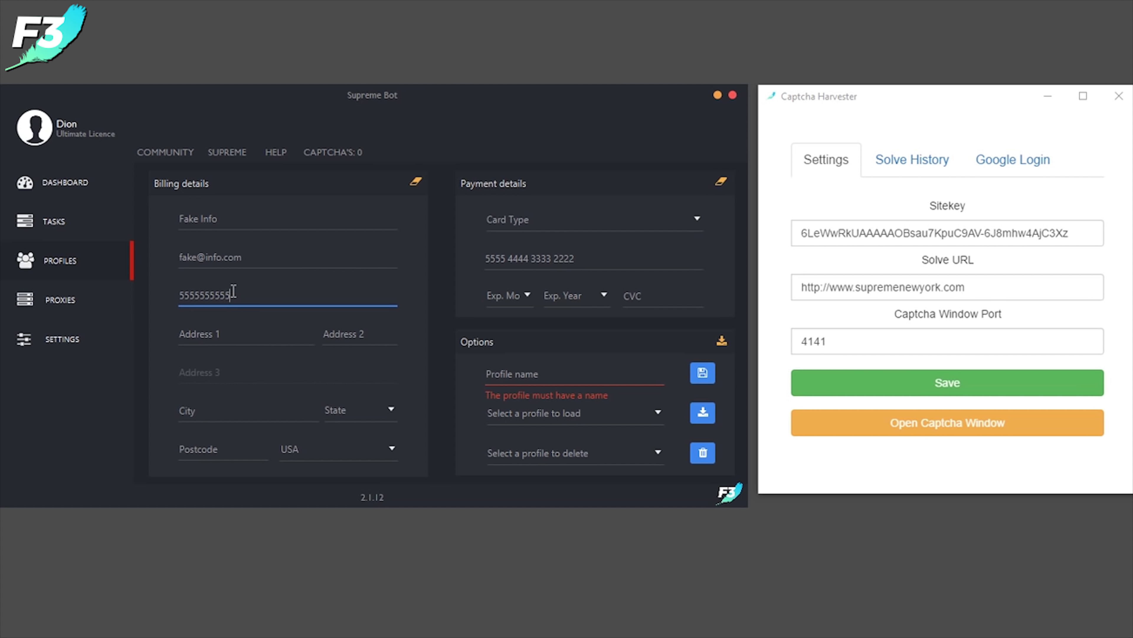
Fill in the placeholder street address, city 'Fake City', state AL and postcode
{"action": "left_click", "coordinate": [225, 327]}
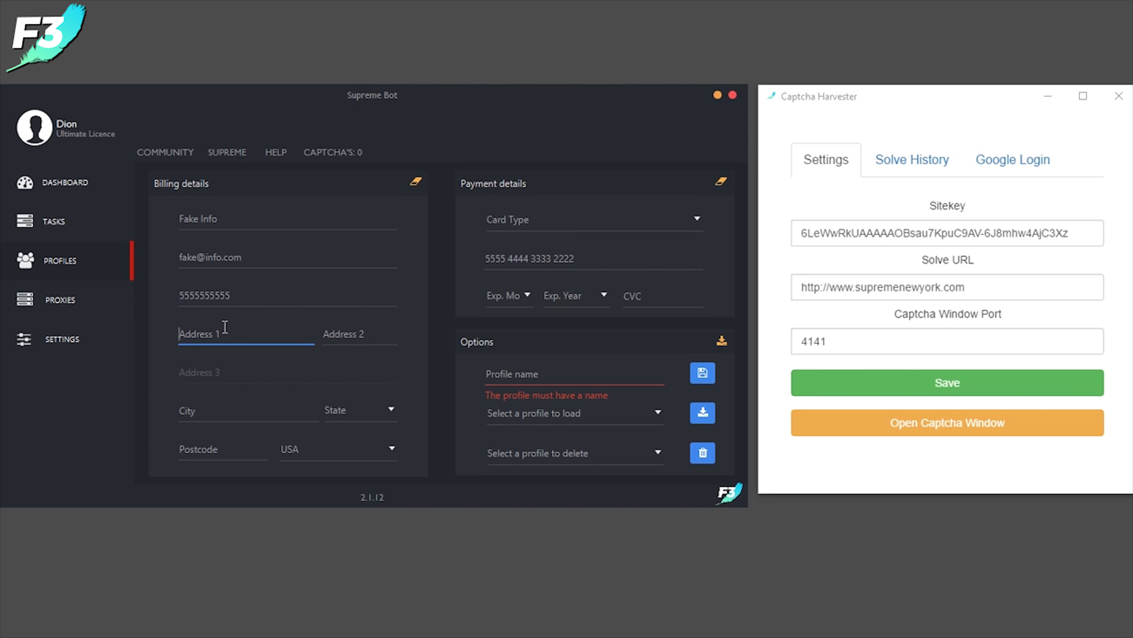
{"action": "type", "text": "1 Main st"}
{"action": "left_click", "coordinate": [365, 333]}
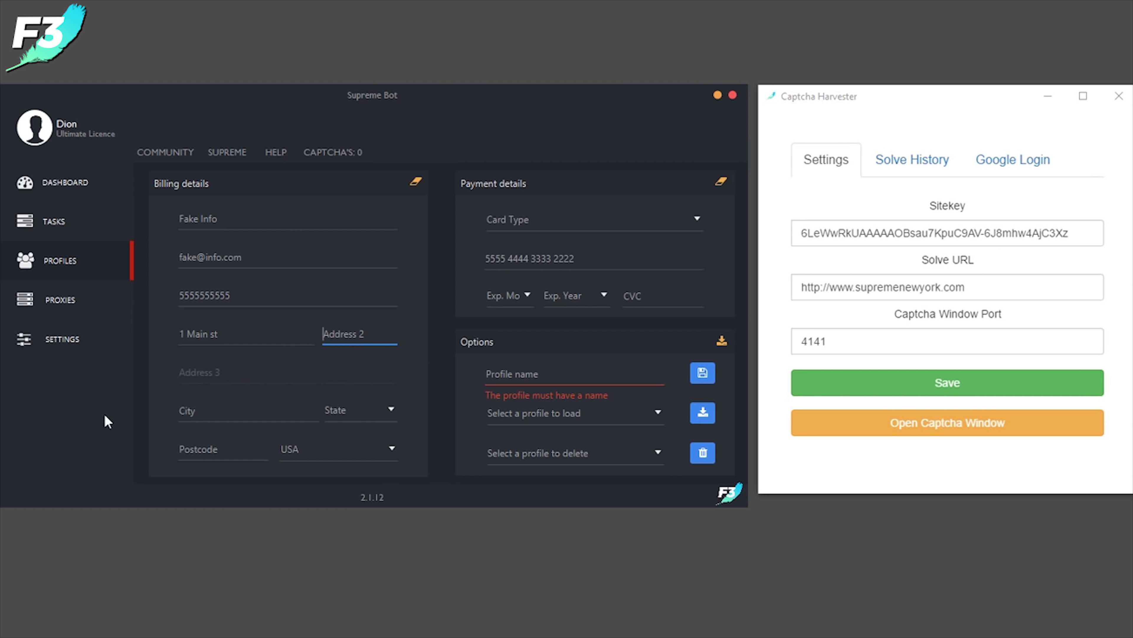
{"action": "left_click", "coordinate": [199, 412]}
{"action": "type", "text": "Fake Ci"}
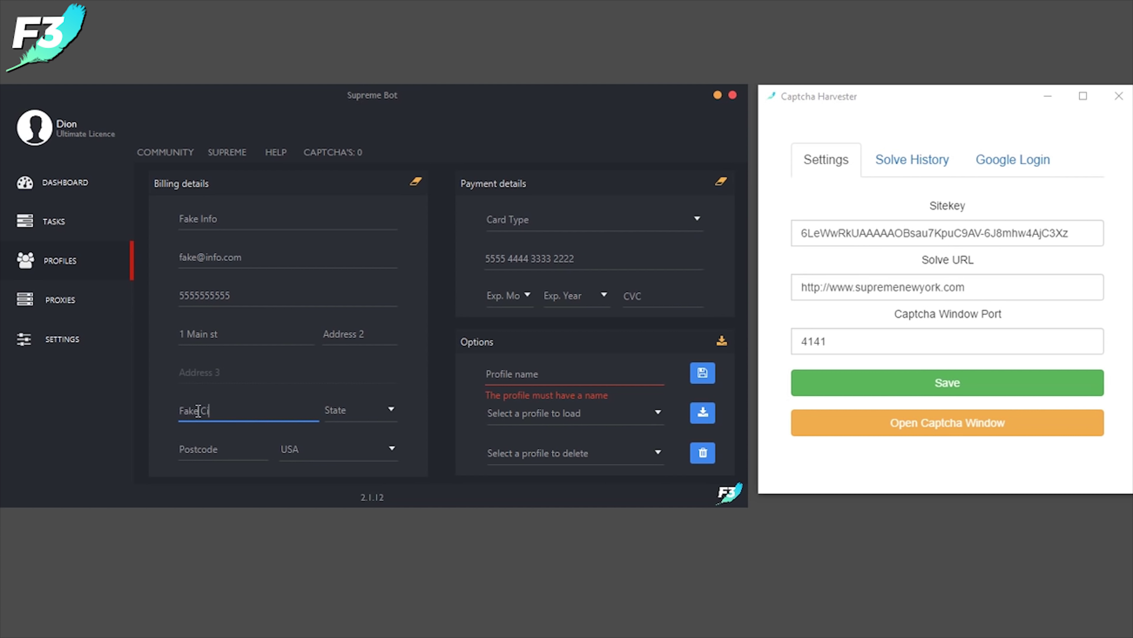
{"action": "type", "text": "ty"}
{"action": "left_click", "coordinate": [339, 422]}
{"action": "left_click", "coordinate": [342, 436]}
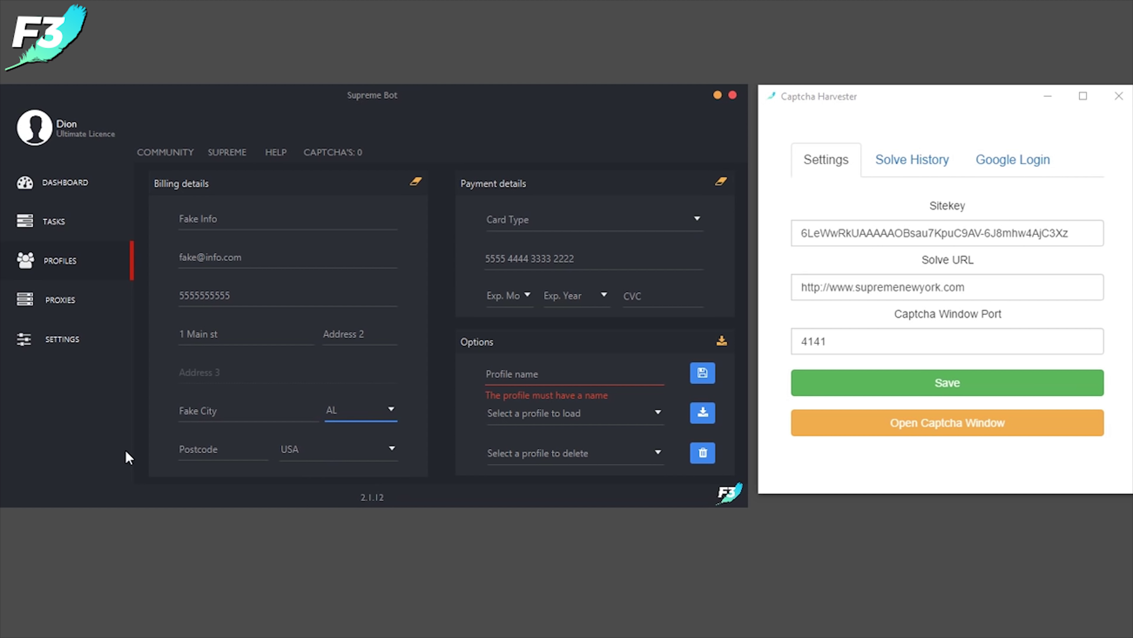
{"action": "left_click", "coordinate": [200, 454]}
{"action": "type", "text": "55555"}
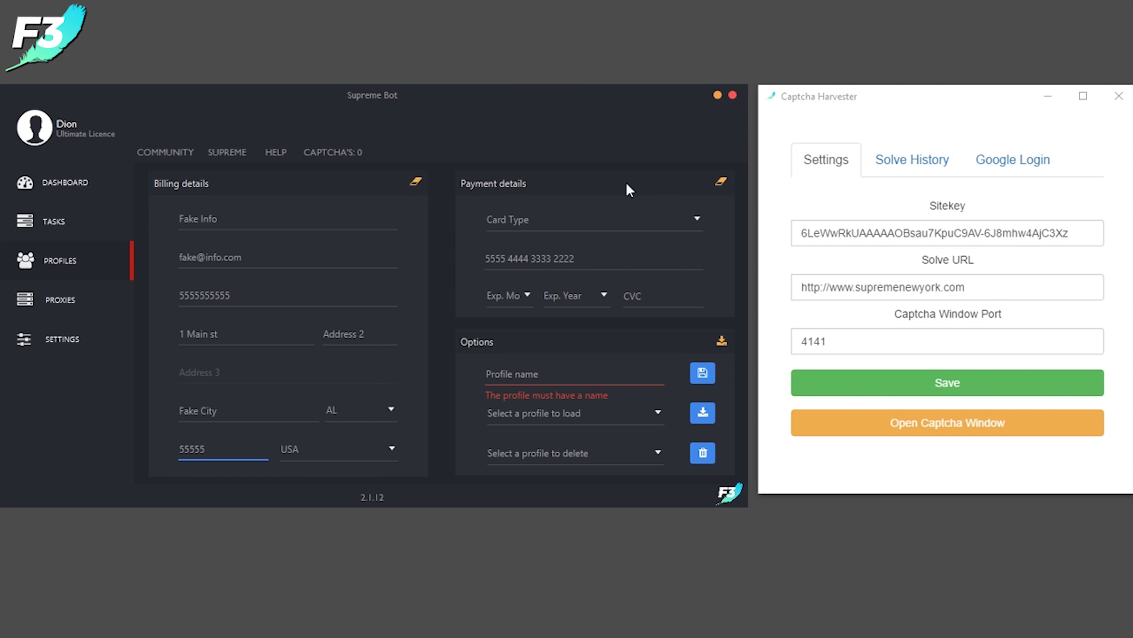
{"action": "left_click", "coordinate": [550, 226]}
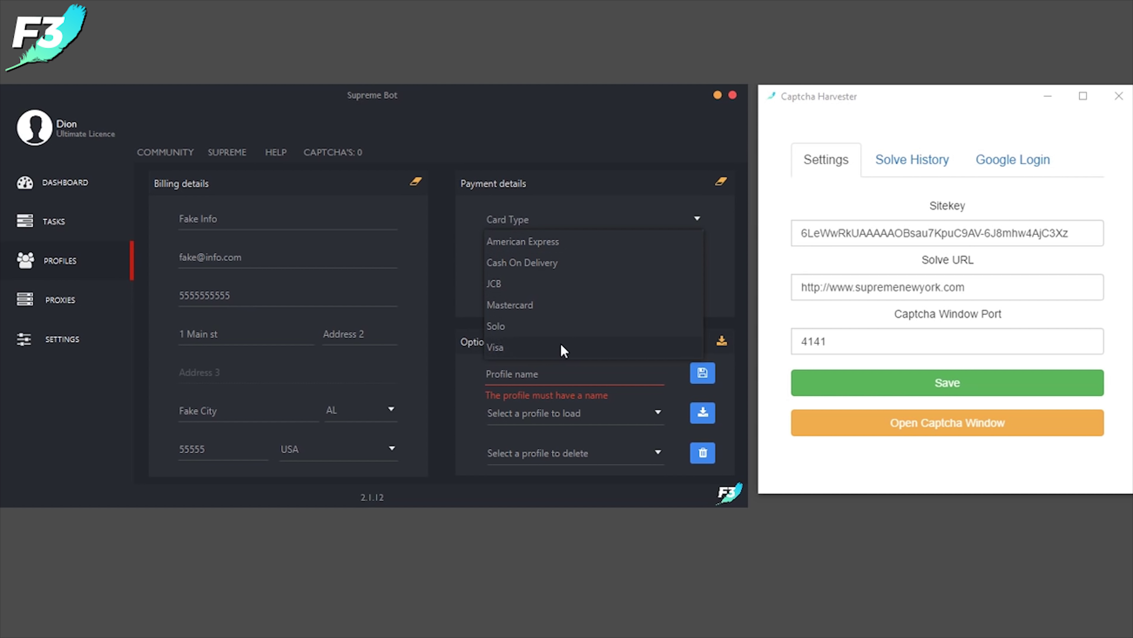
Enter Visa as card type with a test card number, expiry 01/2018 and a security code
{"action": "left_click", "coordinate": [498, 352]}
{"action": "left_click", "coordinate": [548, 254]}
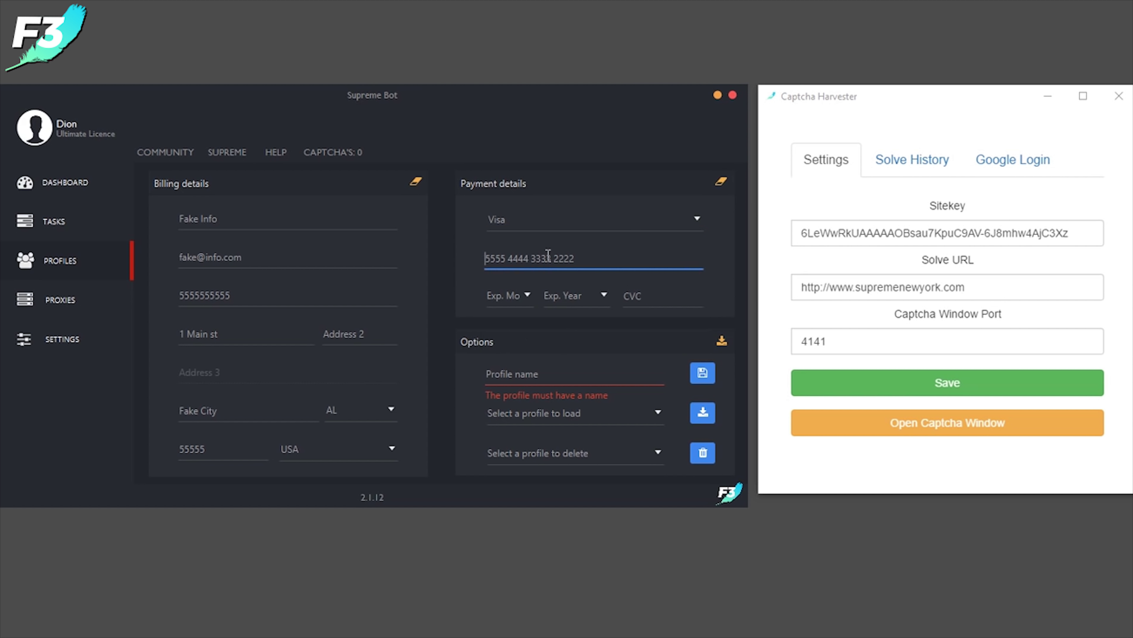
{"action": "type", "text": "424242424242424242"}
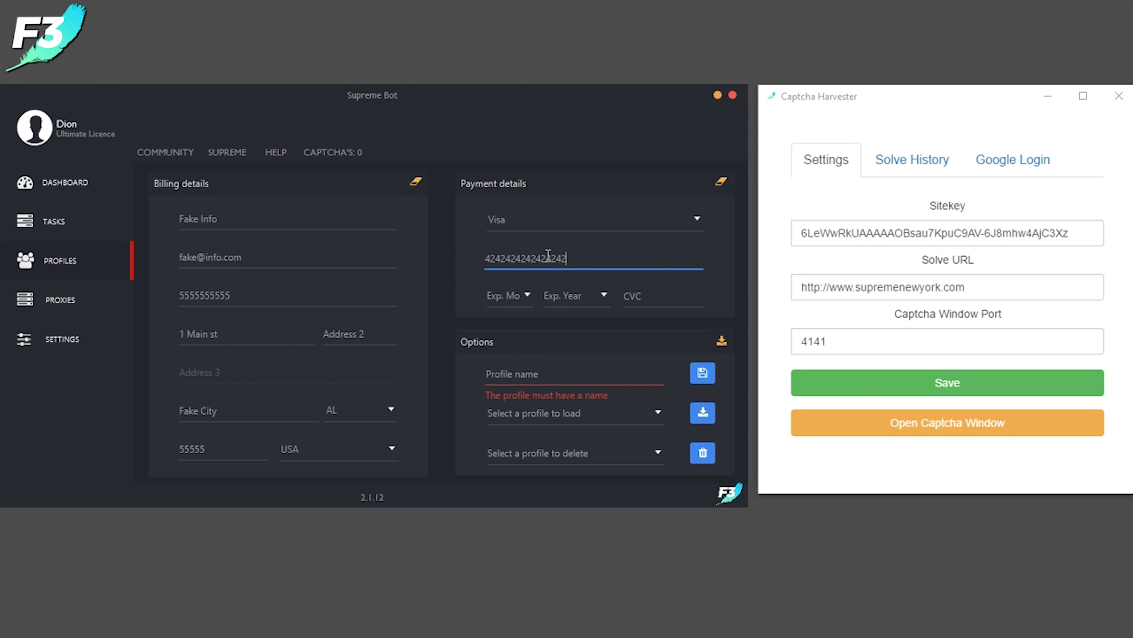
{"action": "left_click", "coordinate": [510, 306]}
{"action": "left_click", "coordinate": [497, 326]}
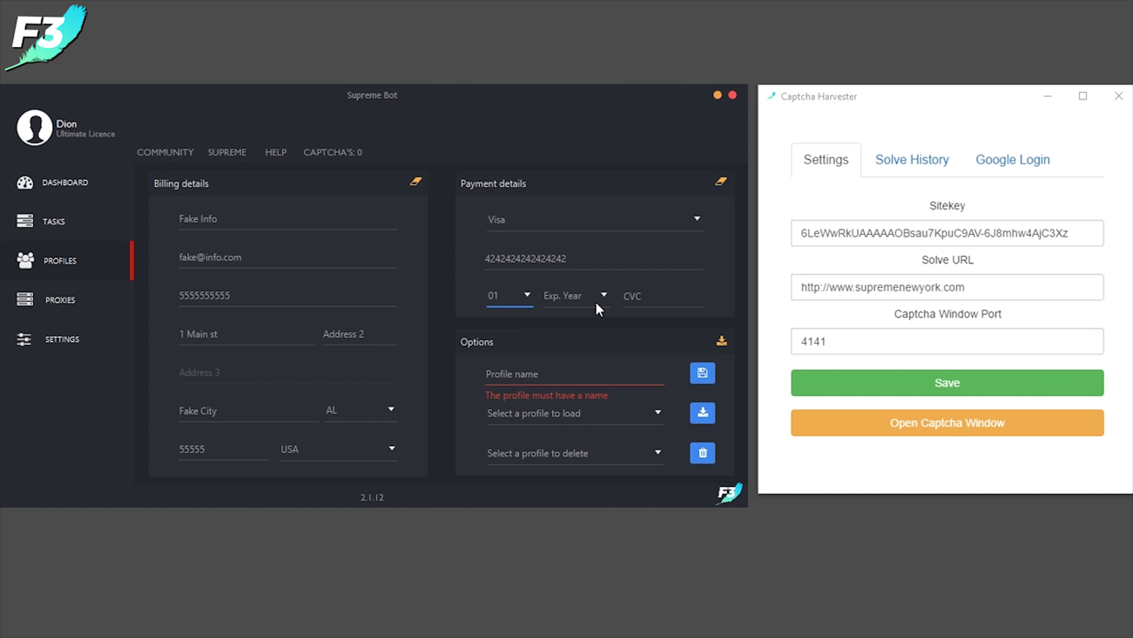
{"action": "left_click", "coordinate": [596, 300]}
{"action": "left_click", "coordinate": [567, 324]}
{"action": "left_click", "coordinate": [644, 301]}
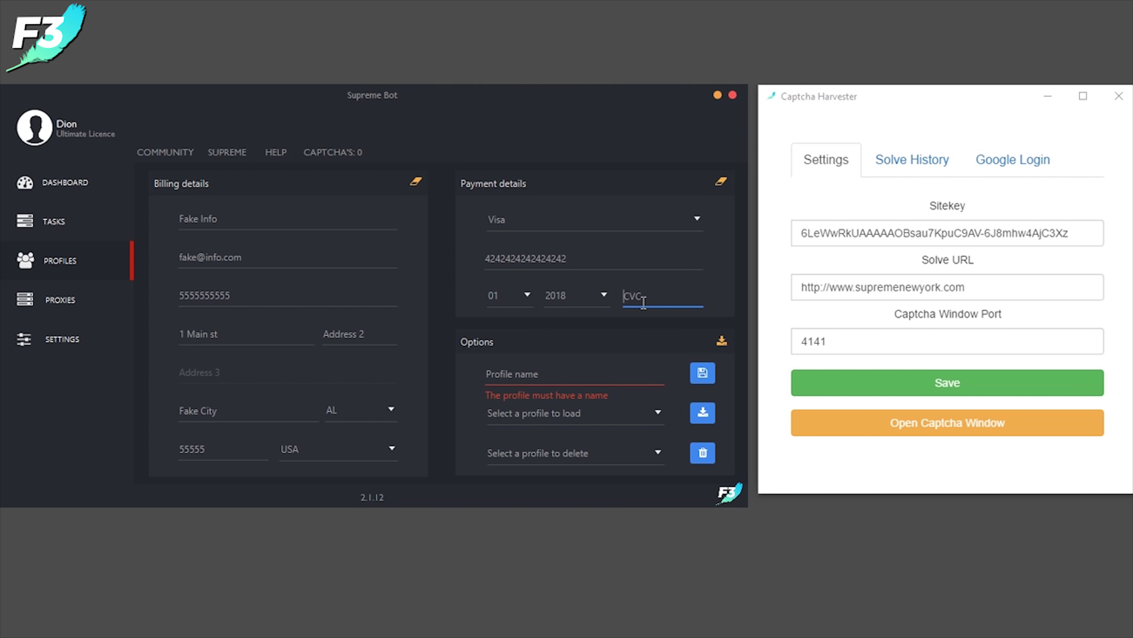
{"action": "type", "text": "111"}
{"action": "left_click", "coordinate": [556, 371]}
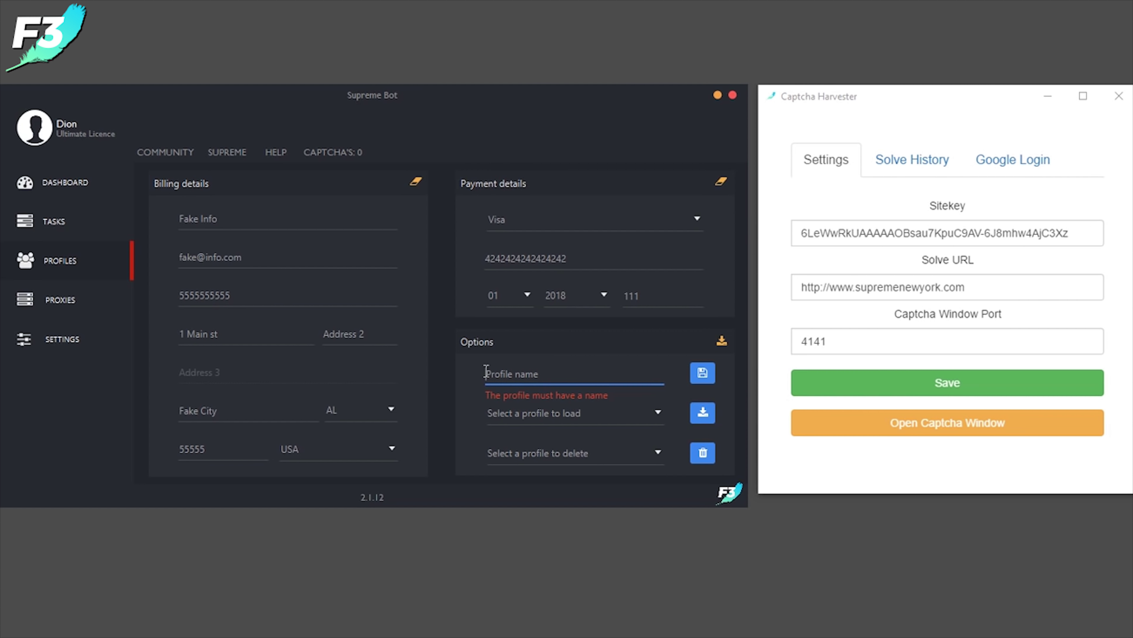
Name the billing profile 'Fake Information Guide' and save it
{"action": "type", "text": "Fake"}
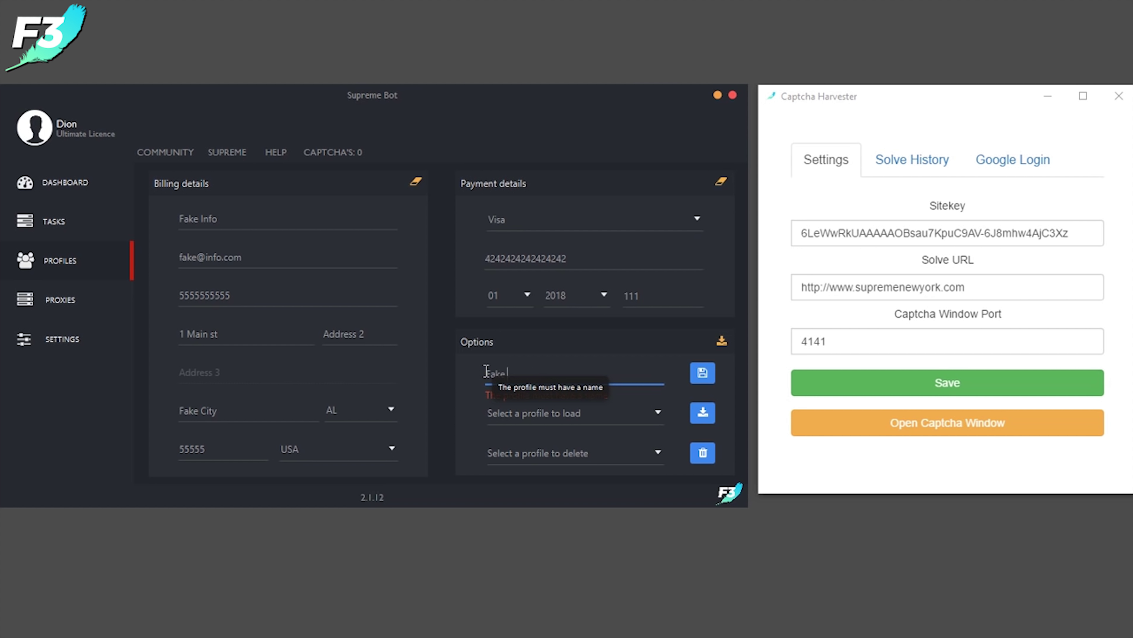
{"action": "type", "text": " Information"}
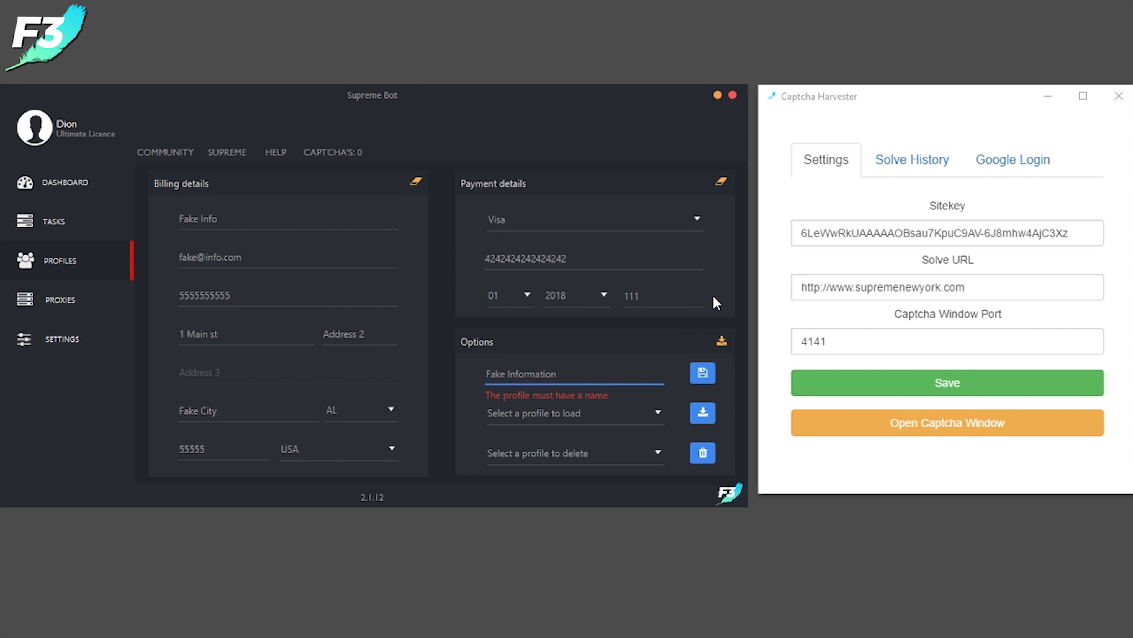
{"action": "type", "text": " Guide"}
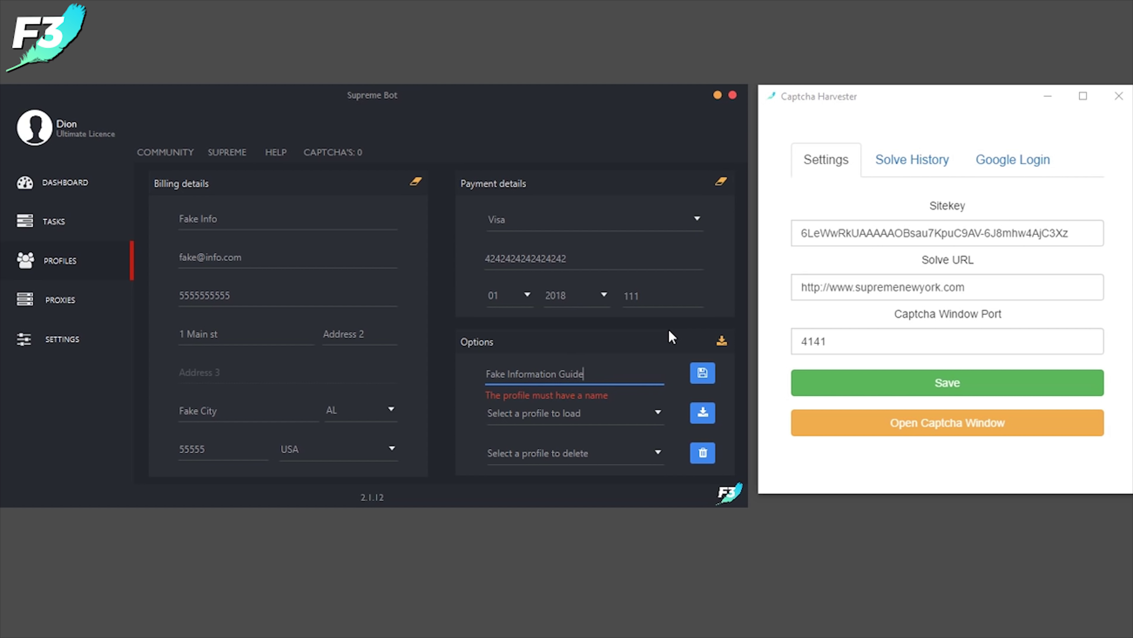
{"action": "left_click", "coordinate": [703, 374]}
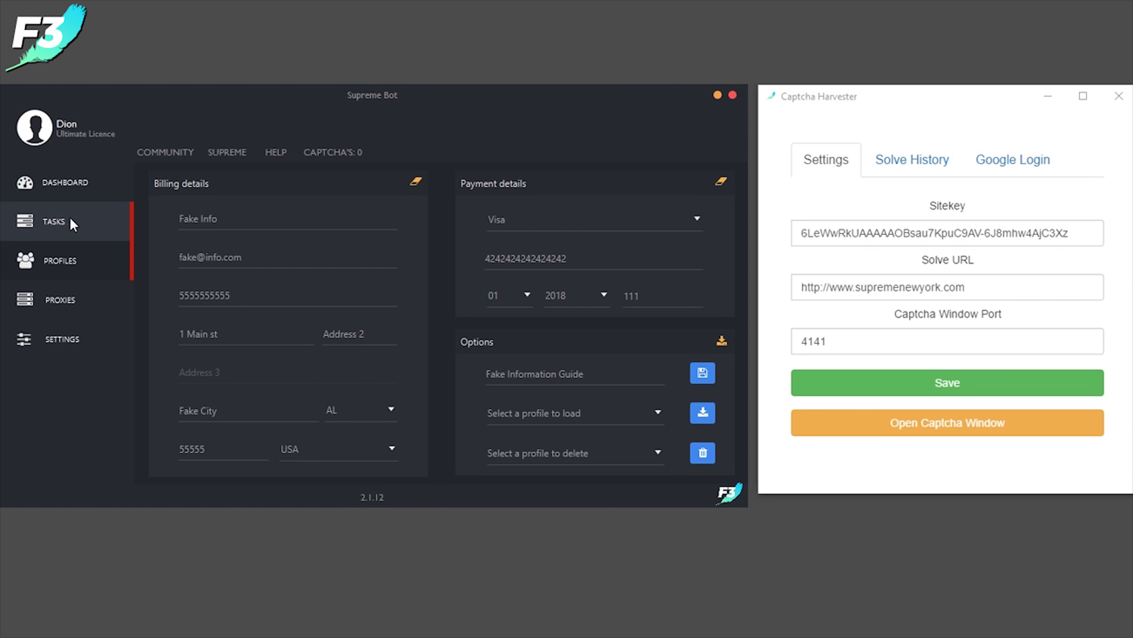
Start a new task in the T-Shirts category with keywords +box and logo
{"action": "left_click", "coordinate": [89, 225]}
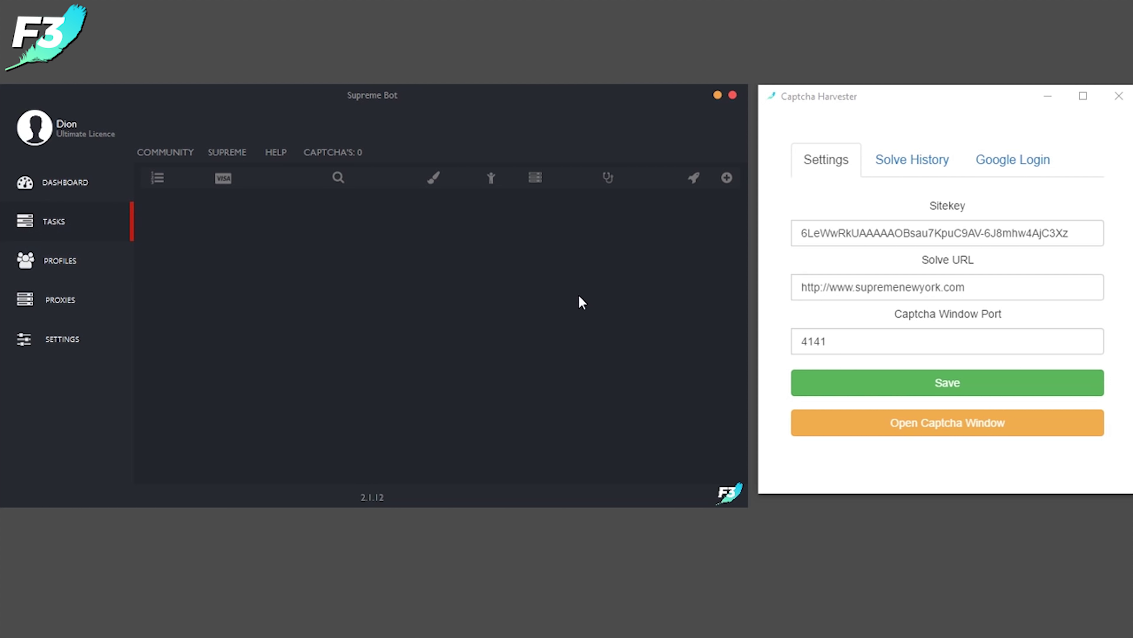
{"action": "left_click", "coordinate": [727, 179]}
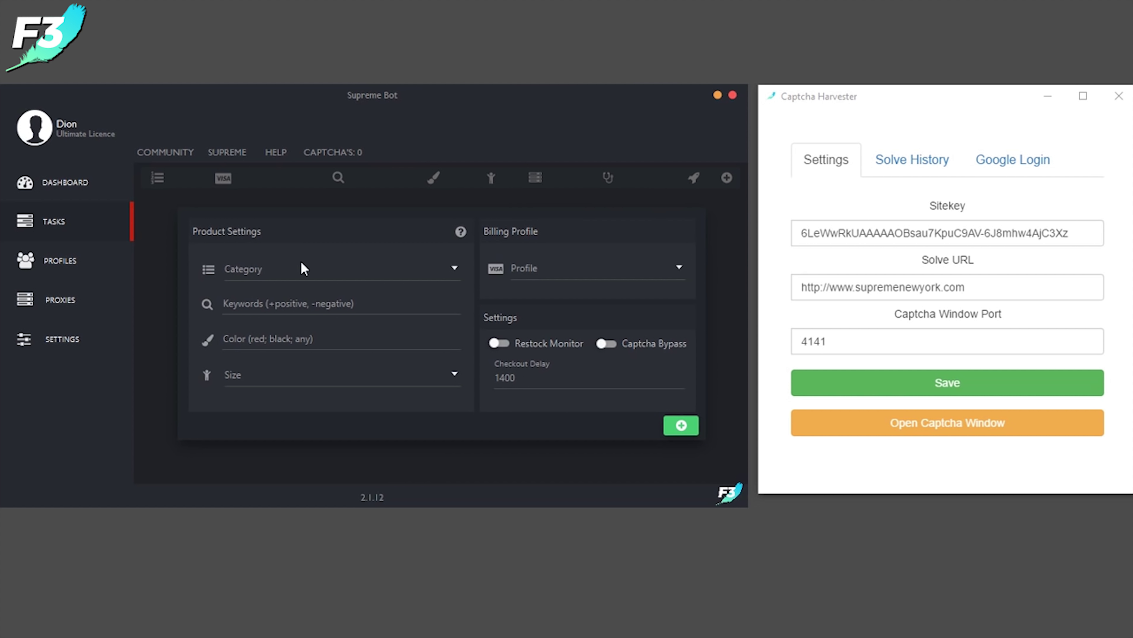
{"action": "left_click", "coordinate": [254, 268]}
{"action": "left_click", "coordinate": [254, 404]}
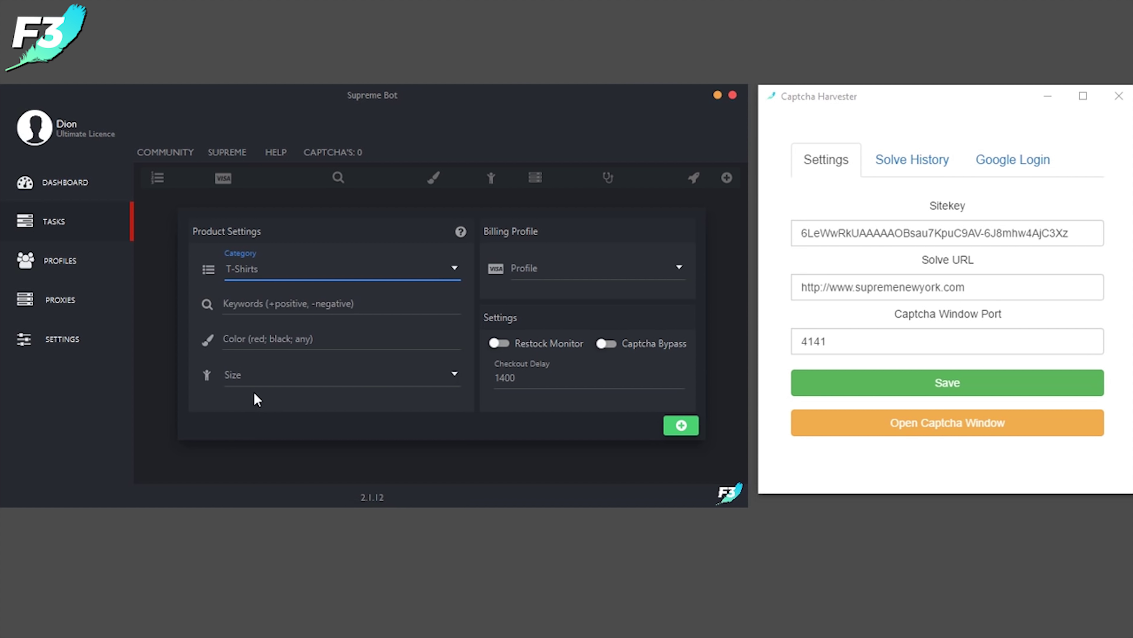
{"action": "left_click", "coordinate": [263, 302]}
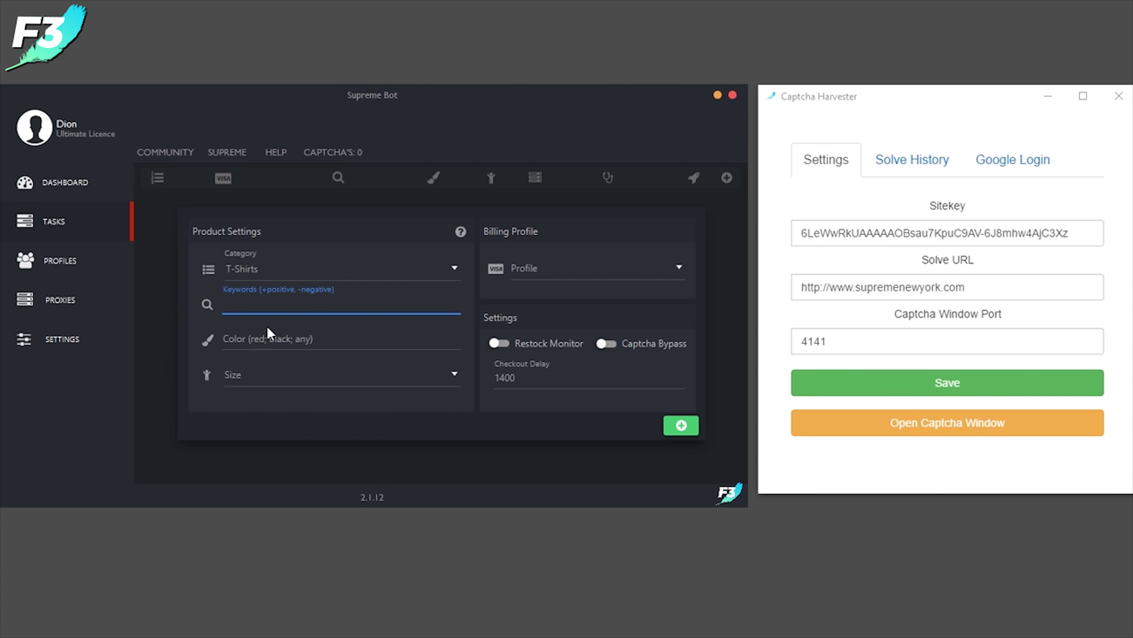
{"action": "type", "text": "+box, +"}
{"action": "type", "text": "logo"}
Set the task's colour to 'any' and size to Any
{"action": "left_click", "coordinate": [267, 337]}
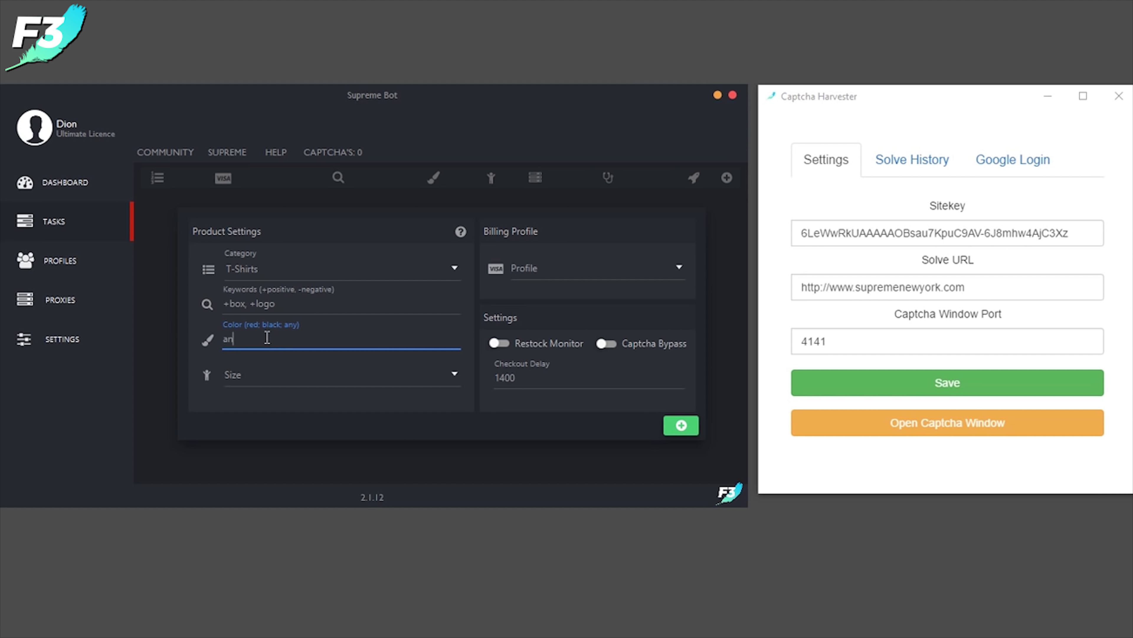
{"action": "type", "text": "an"}
{"action": "key", "text": "BackSpace"}
{"action": "key", "text": "BackSpace"}
{"action": "type", "text": "blac"}
{"action": "key", "text": "BackSpace"}
{"action": "type", "text": "any"}
{"action": "left_click", "coordinate": [261, 380]}
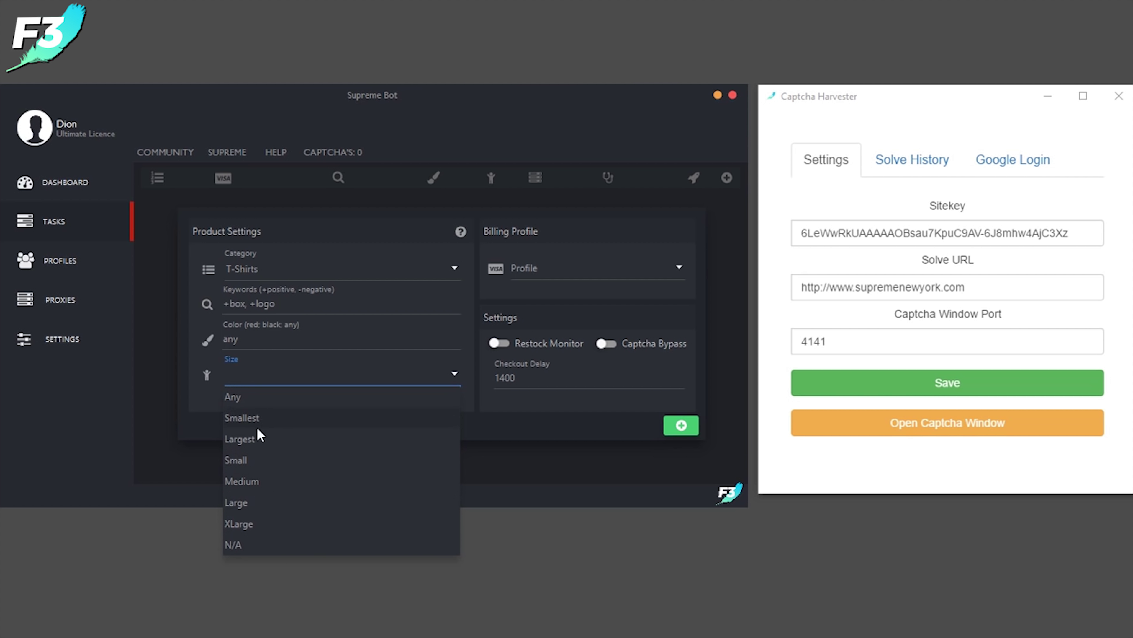
{"action": "left_click", "coordinate": [275, 403]}
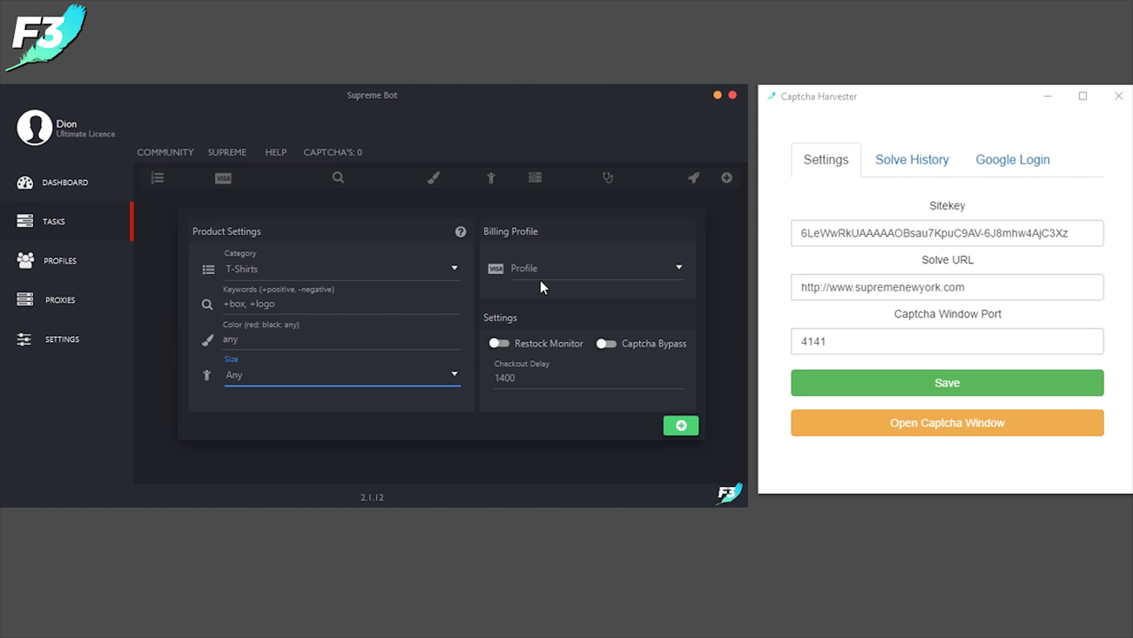
Choose the Fake Information Guide billing profile and set checkout delay to 2000
{"action": "left_click", "coordinate": [562, 275]}
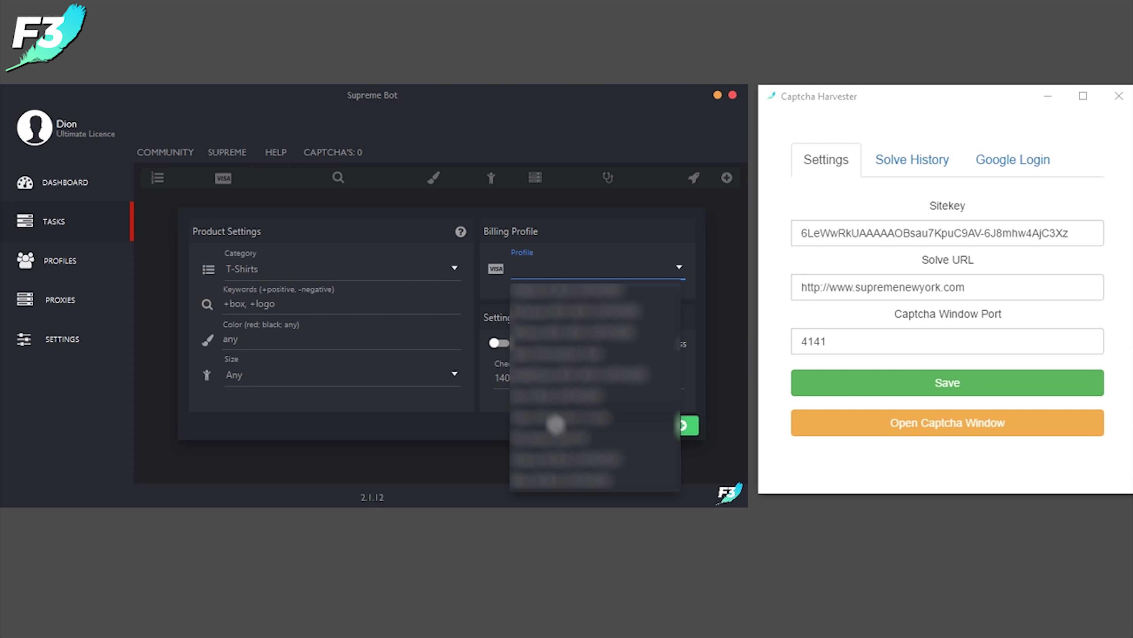
{"action": "left_click", "coordinate": [555, 424]}
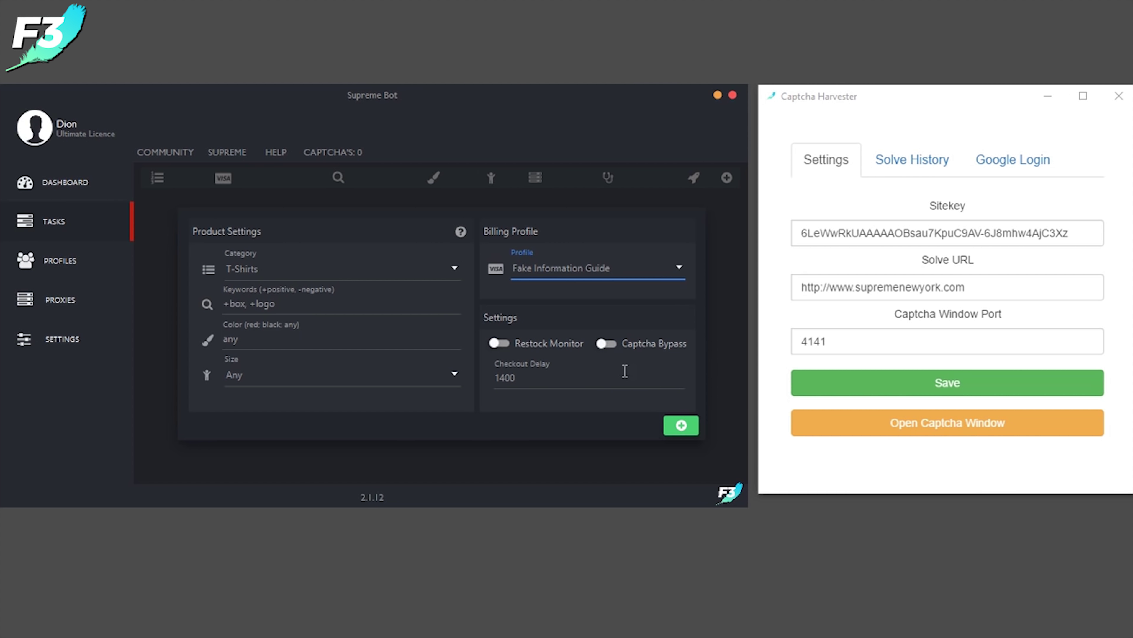
{"action": "double_click", "coordinate": [534, 381]}
{"action": "type", "text": "1400"}
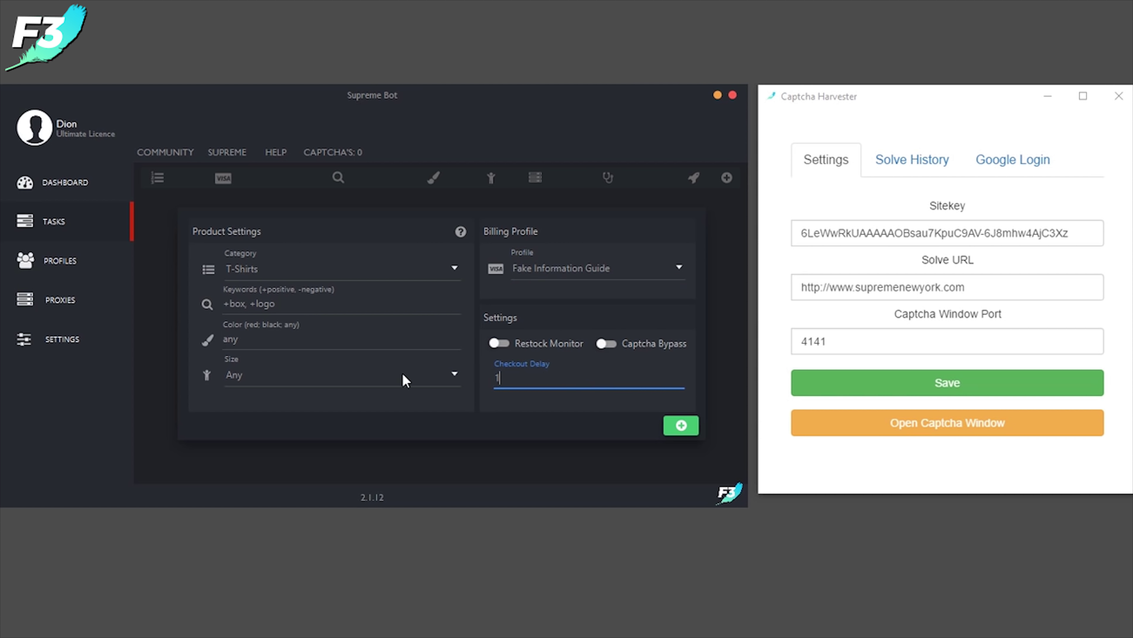
{"action": "key", "text": "BackSpace"}
{"action": "key", "text": "BackSpace"}
{"action": "key", "text": "BackSpace"}
{"action": "key", "text": "BackSpace"}
{"action": "type", "text": "2000"}
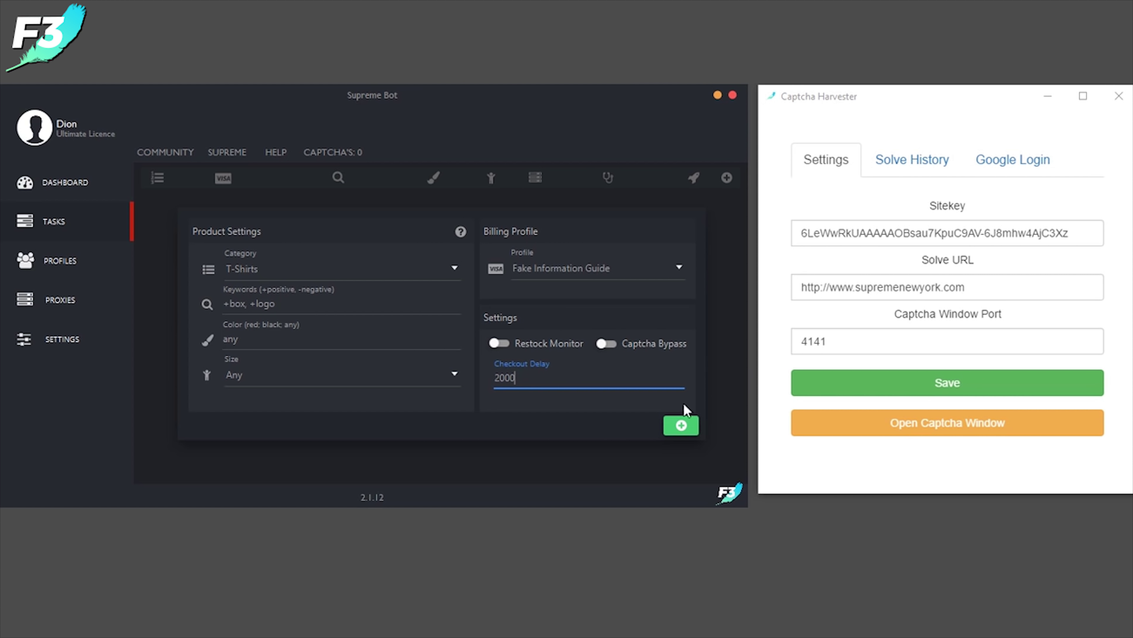
Add tasks 001, 002 and 003, enabling Captcha Bypass and Restock Monitor between them
{"action": "left_click", "coordinate": [681, 426]}
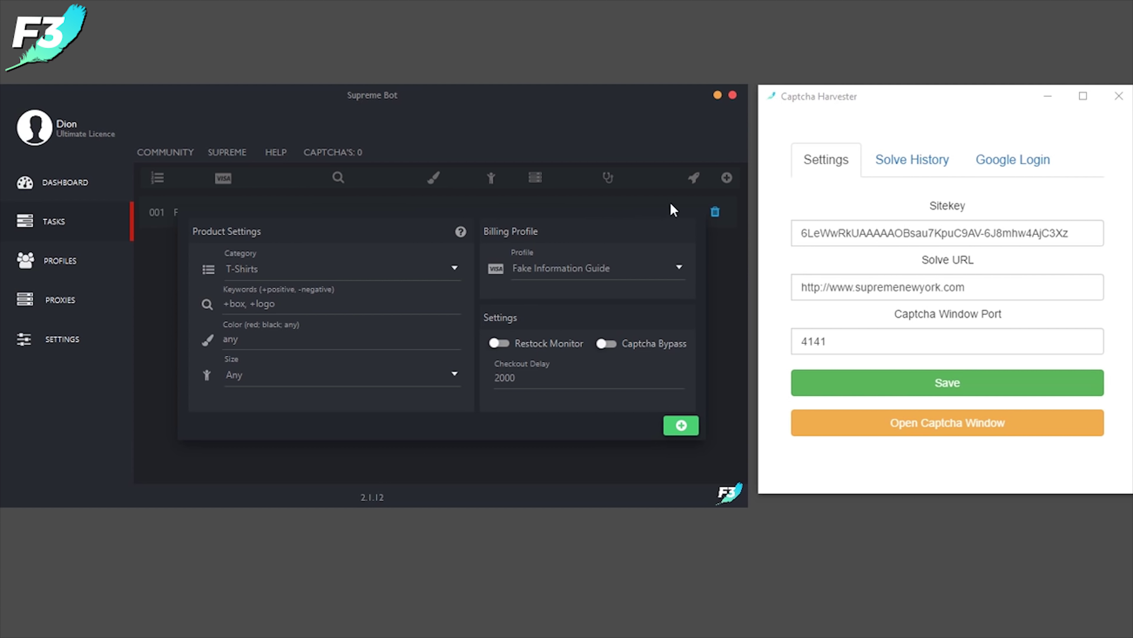
{"action": "left_click", "coordinate": [610, 350]}
{"action": "left_click", "coordinate": [681, 433]}
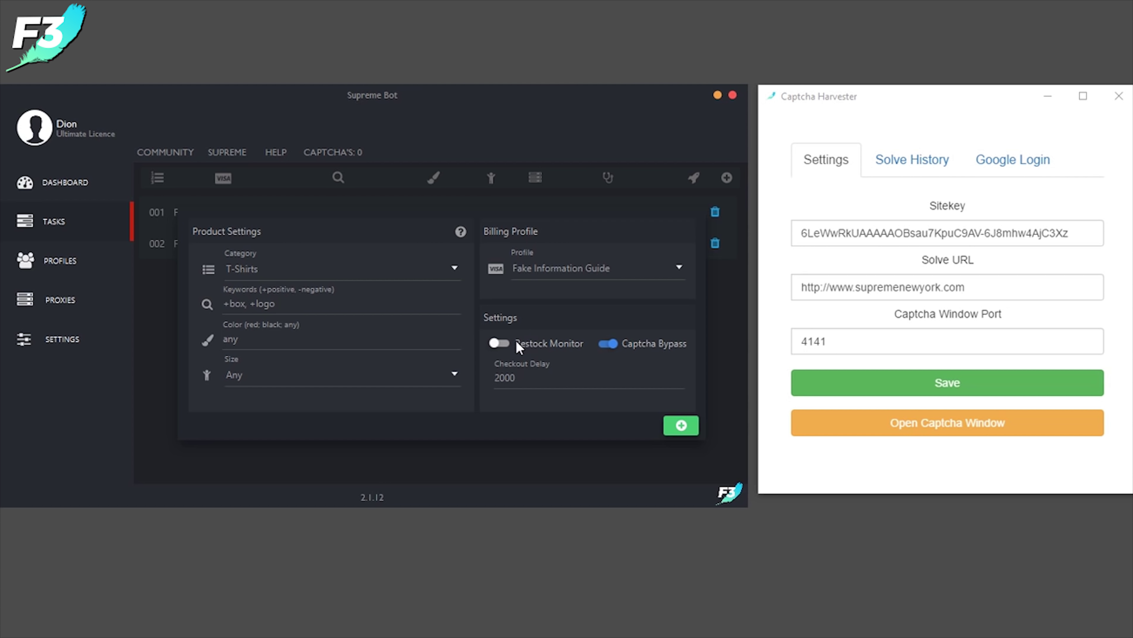
{"action": "left_click", "coordinate": [500, 343]}
{"action": "left_click", "coordinate": [684, 425]}
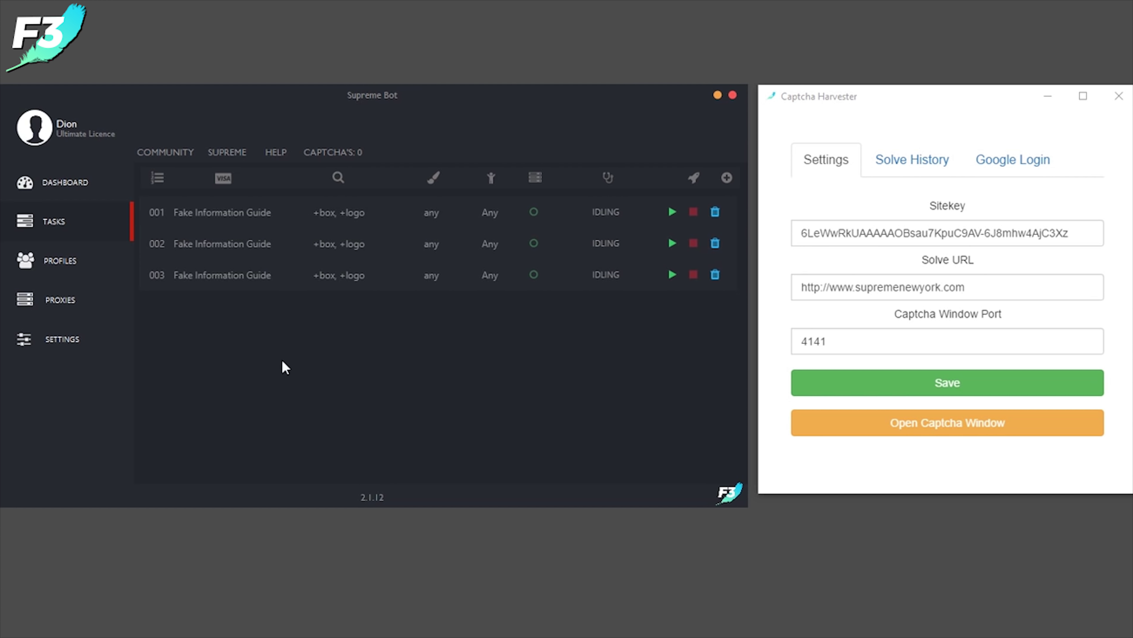
In Settings, change the retry delay from 3000 to 500
{"action": "left_click", "coordinate": [72, 347]}
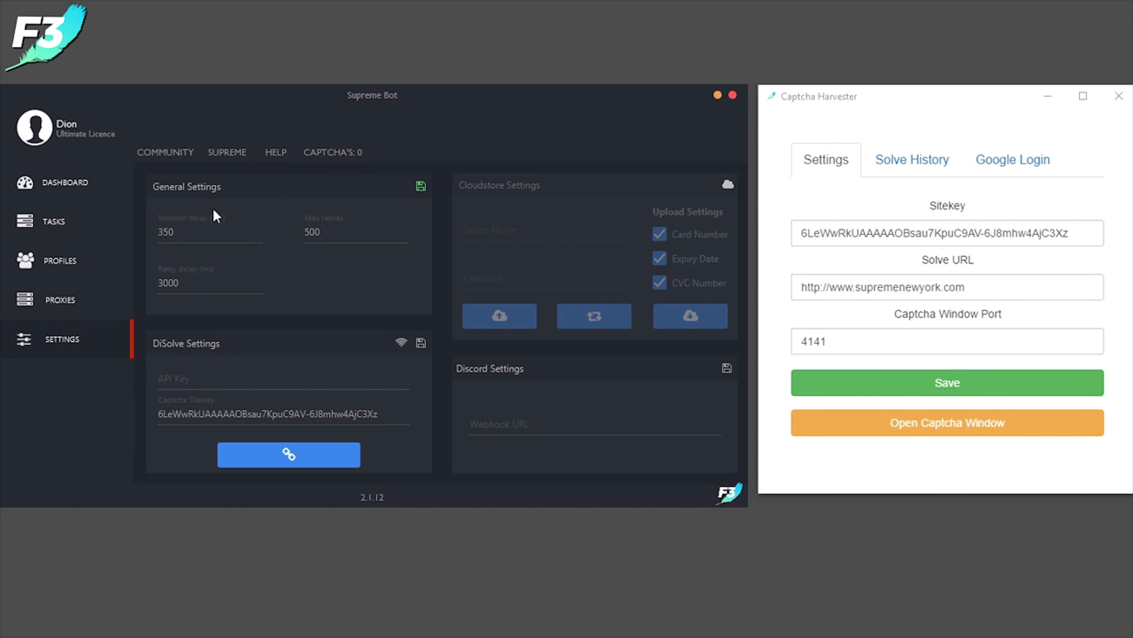
{"action": "left_click_drag", "start_coordinate": [202, 281], "coordinate": [149, 273]}
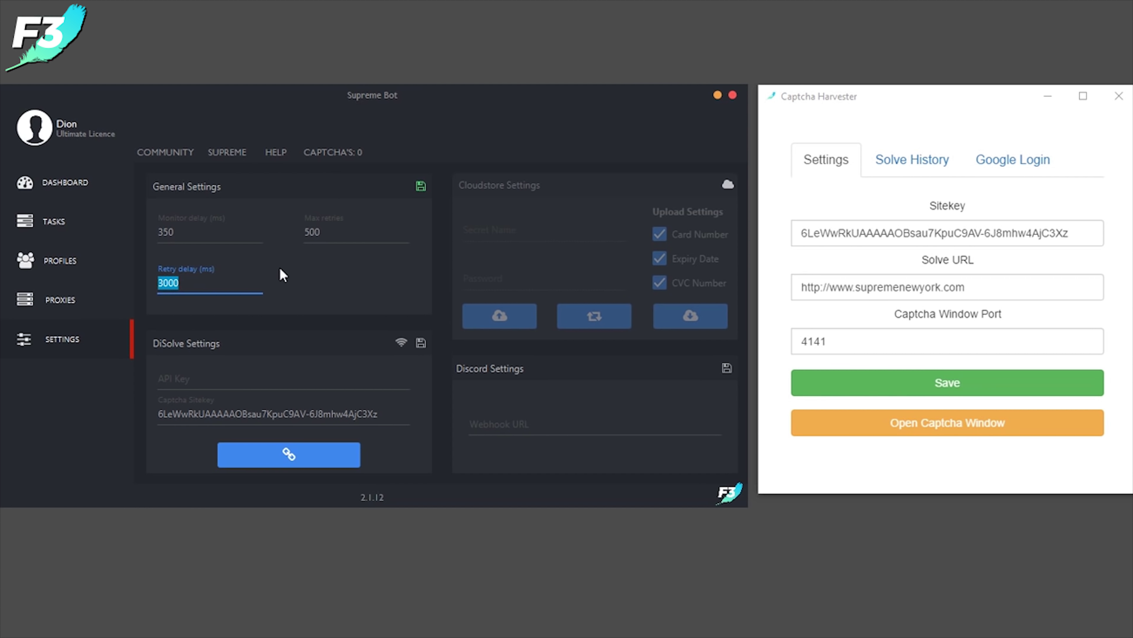
{"action": "type", "text": "500"}
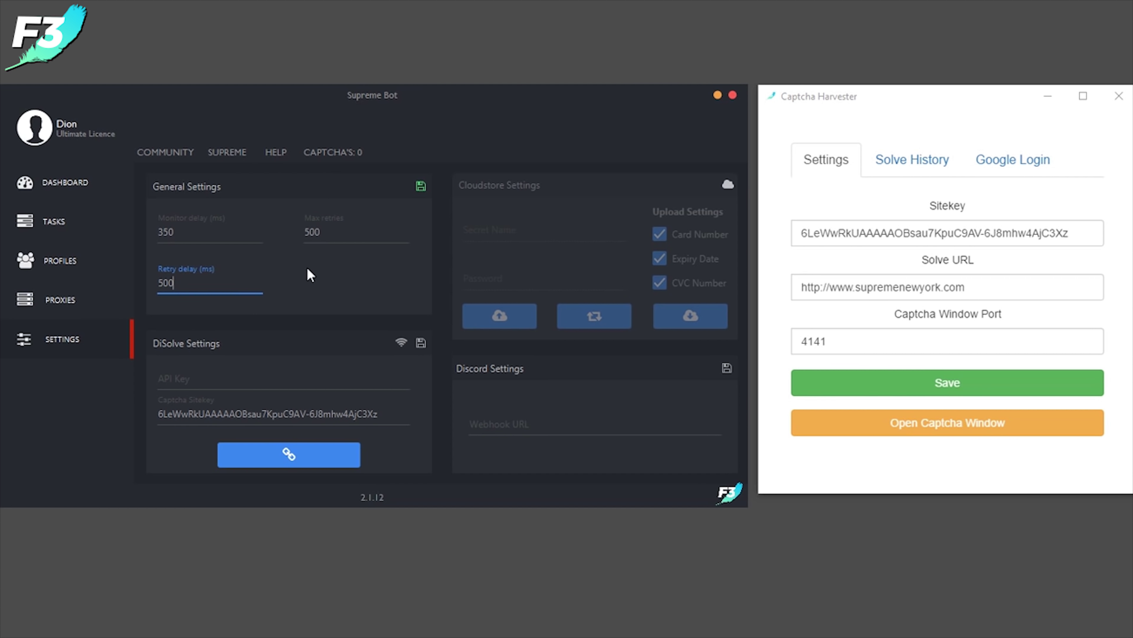
{"action": "left_click", "coordinate": [322, 236]}
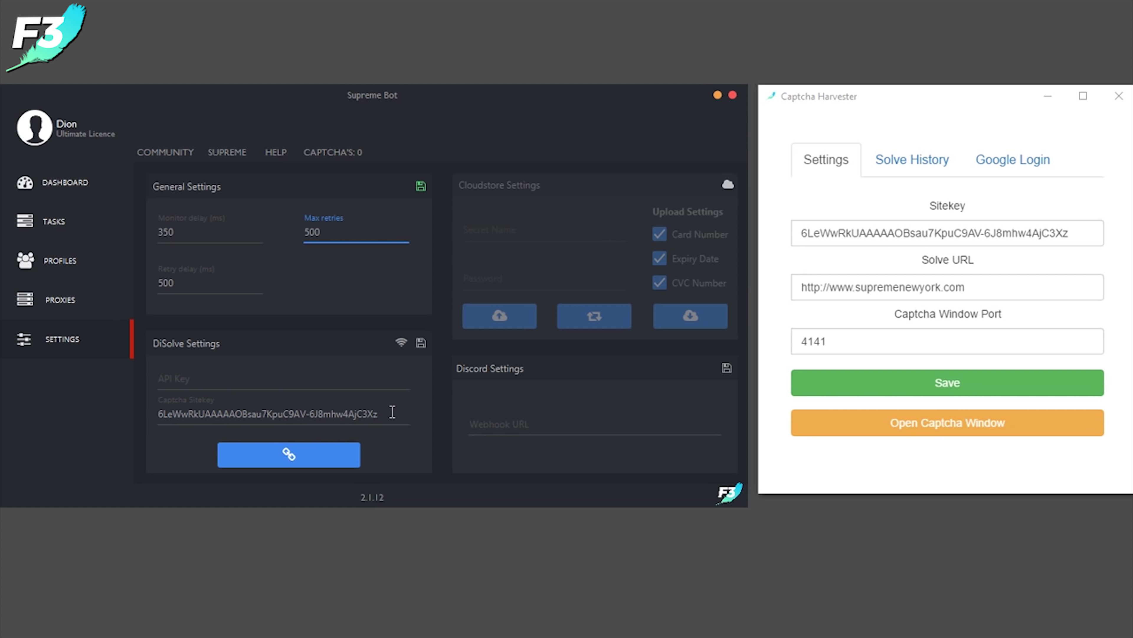
Visit the DiSolve API key and Discord webhook fields, then show the harvester's Google login
{"action": "left_click", "coordinate": [180, 380]}
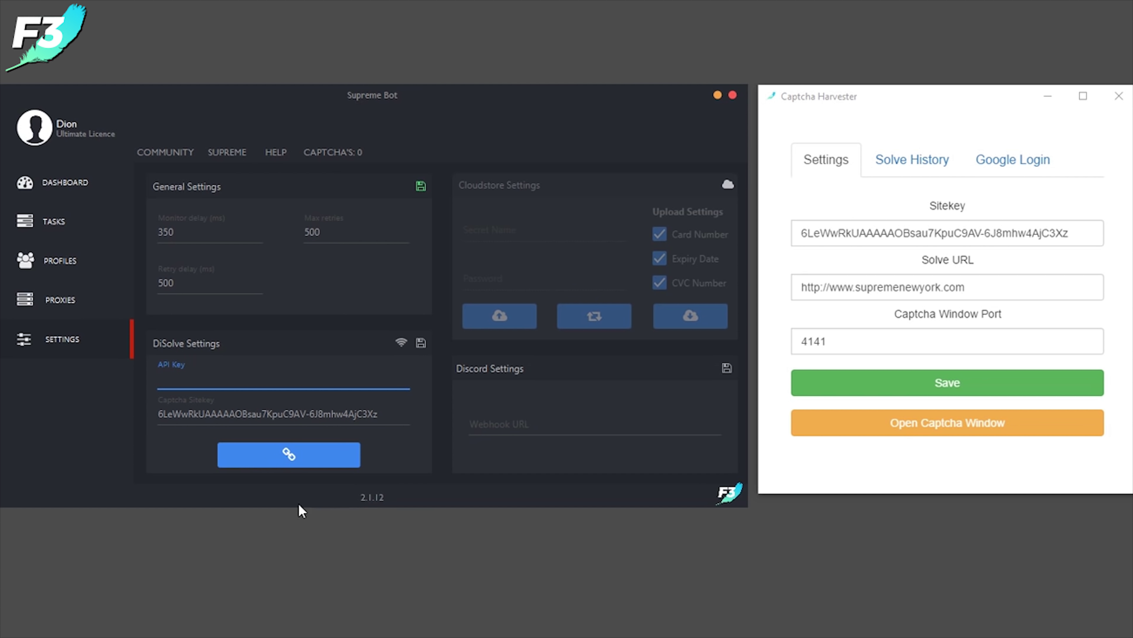
{"action": "left_click", "coordinate": [516, 426]}
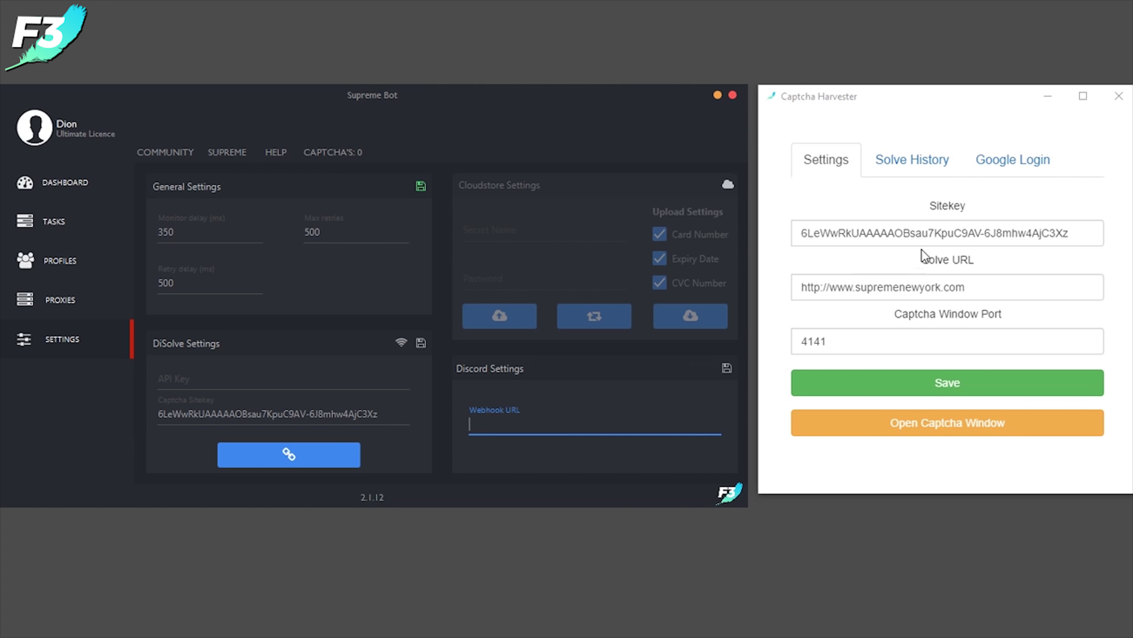
{"action": "left_click", "coordinate": [1026, 167]}
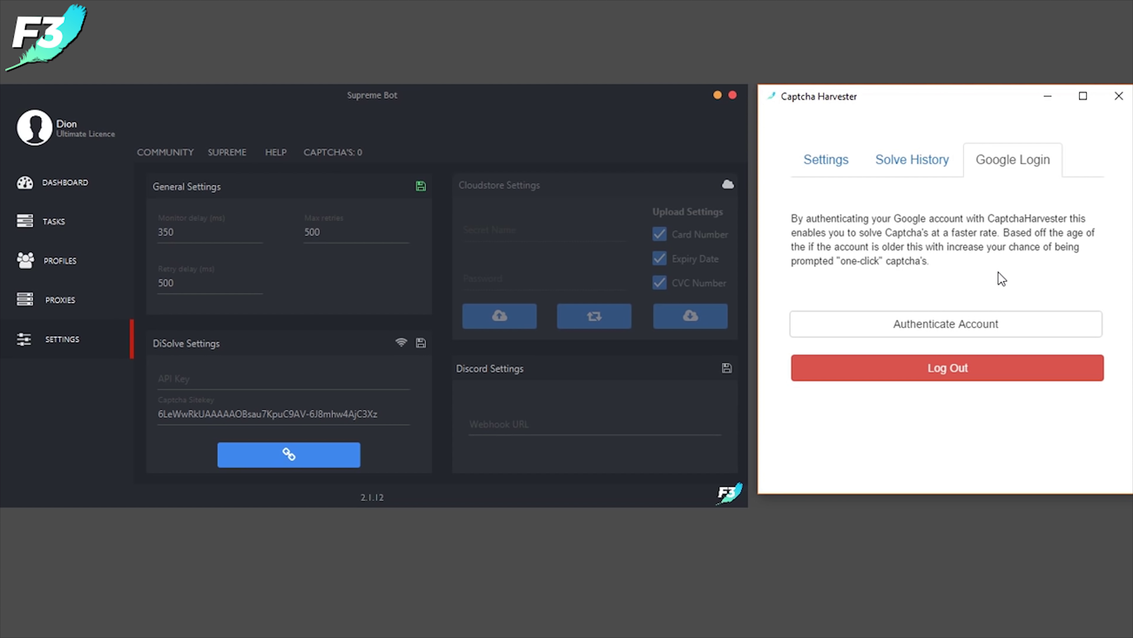
Open a captcha window from the harvester's Settings and toggle pre-harvesting, closing the reCAPTCHA challenge
{"action": "left_click", "coordinate": [822, 166]}
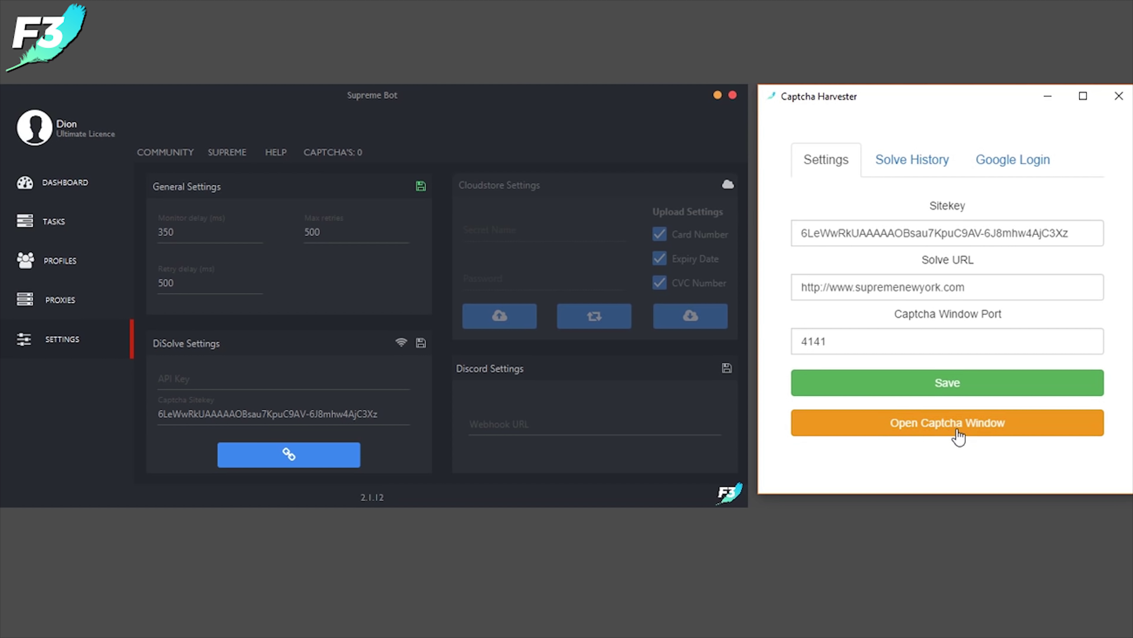
{"action": "left_click", "coordinate": [956, 431]}
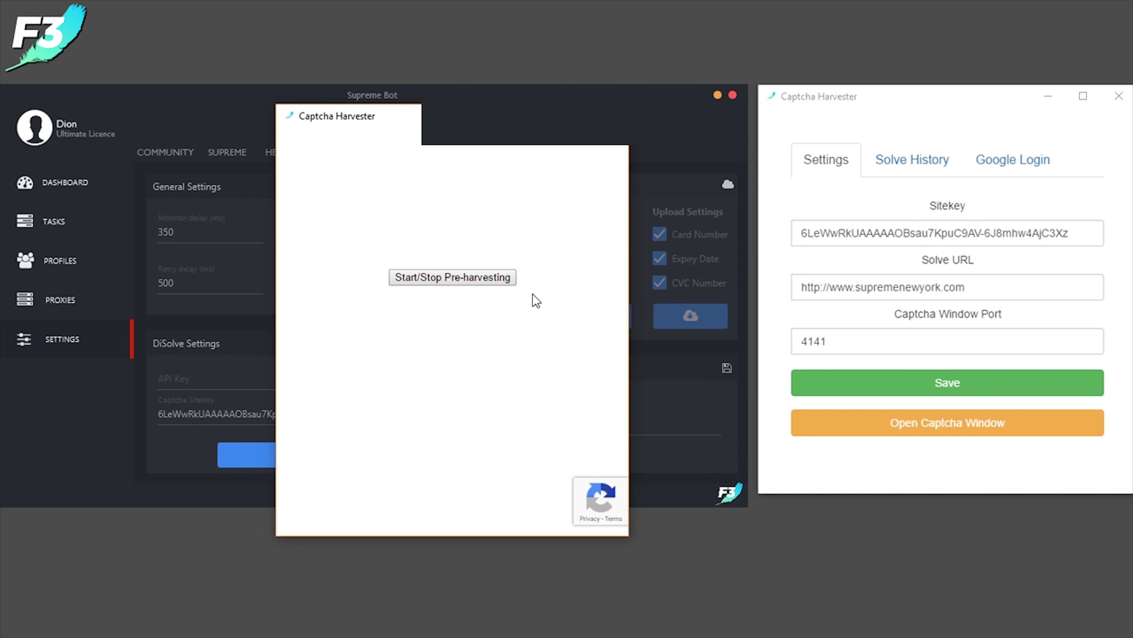
{"action": "left_click", "coordinate": [454, 283]}
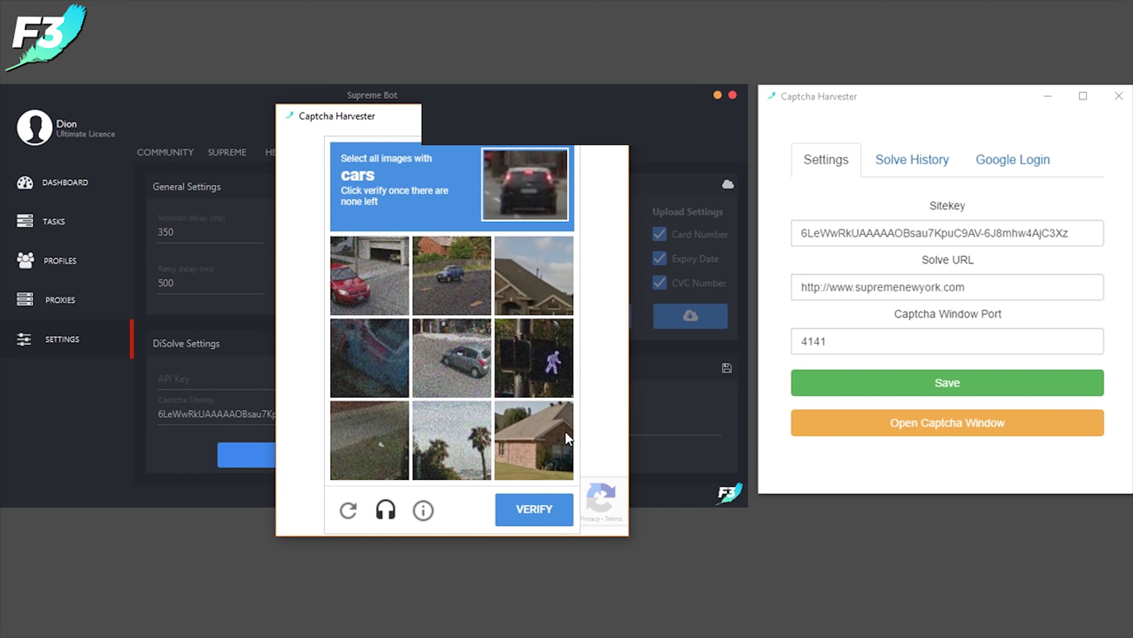
{"action": "left_click", "coordinate": [608, 364]}
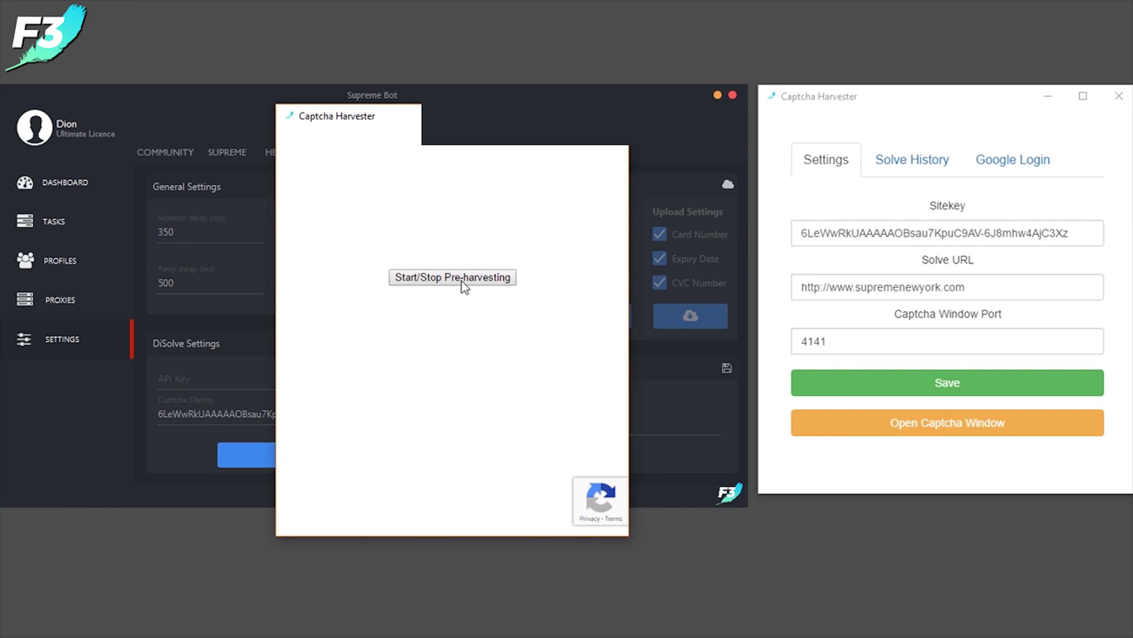
{"action": "left_click", "coordinate": [461, 281]}
{"action": "left_click", "coordinate": [601, 320]}
Bring the harvester window forward, view the task list, then go to the Proxies page
{"action": "left_click", "coordinate": [948, 422]}
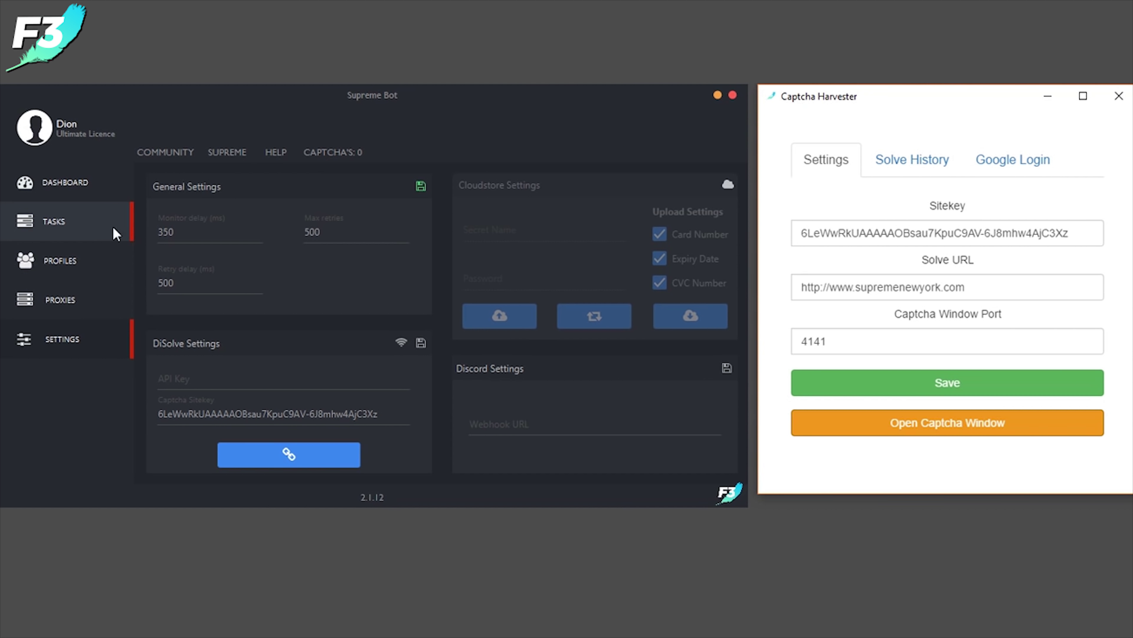
{"action": "left_click", "coordinate": [109, 233]}
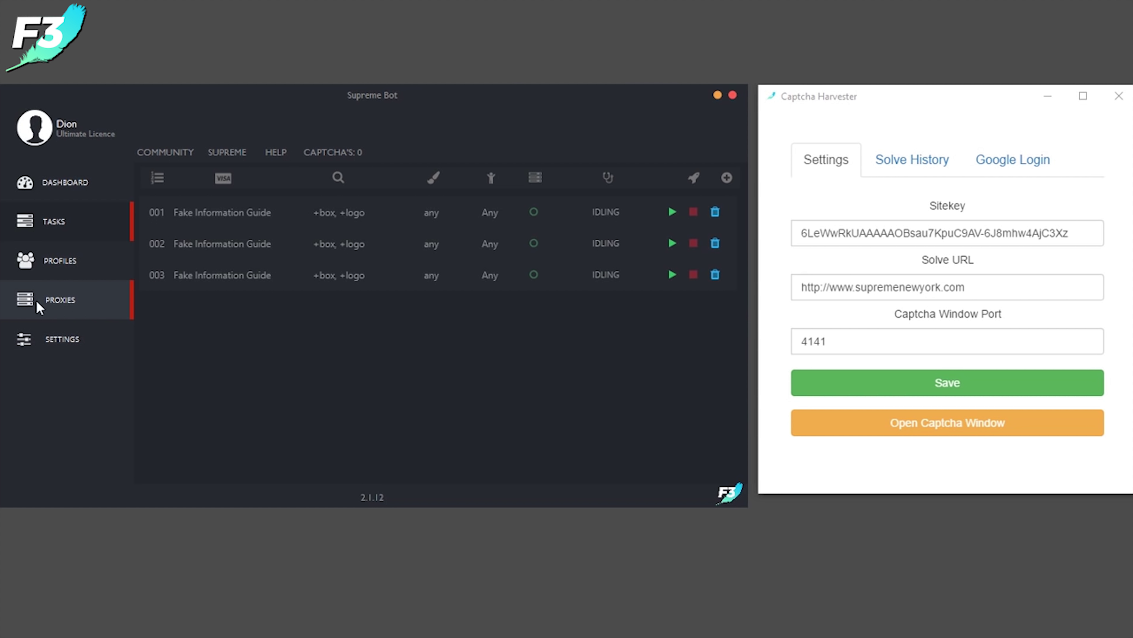
{"action": "left_click", "coordinate": [100, 298]}
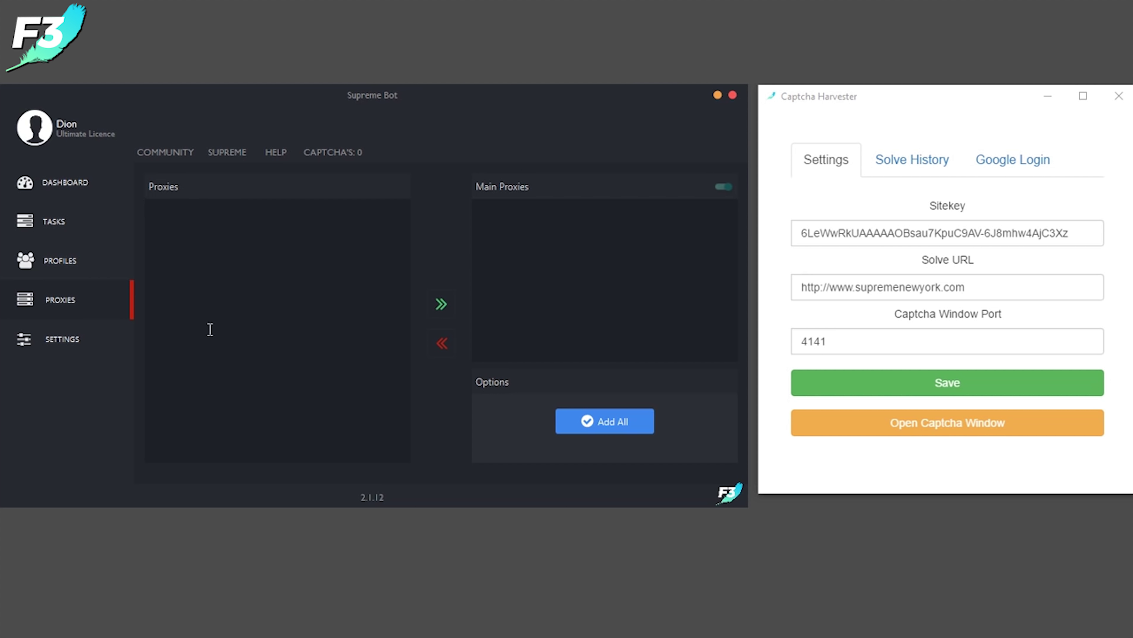
{"action": "left_click", "coordinate": [181, 209]}
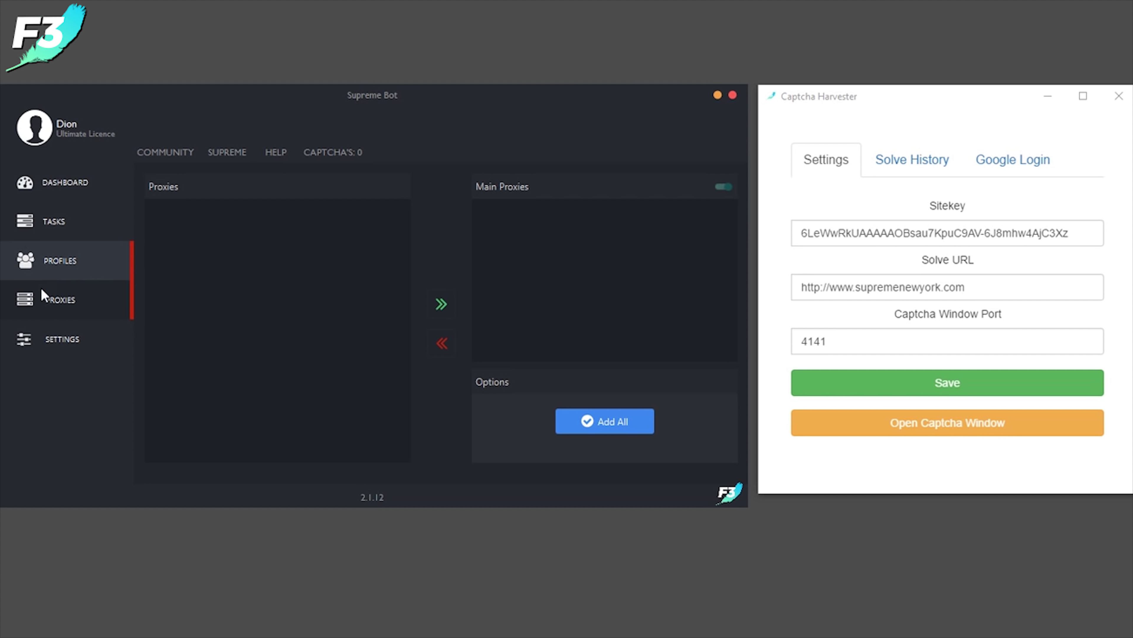
{"action": "left_click", "coordinate": [385, 335]}
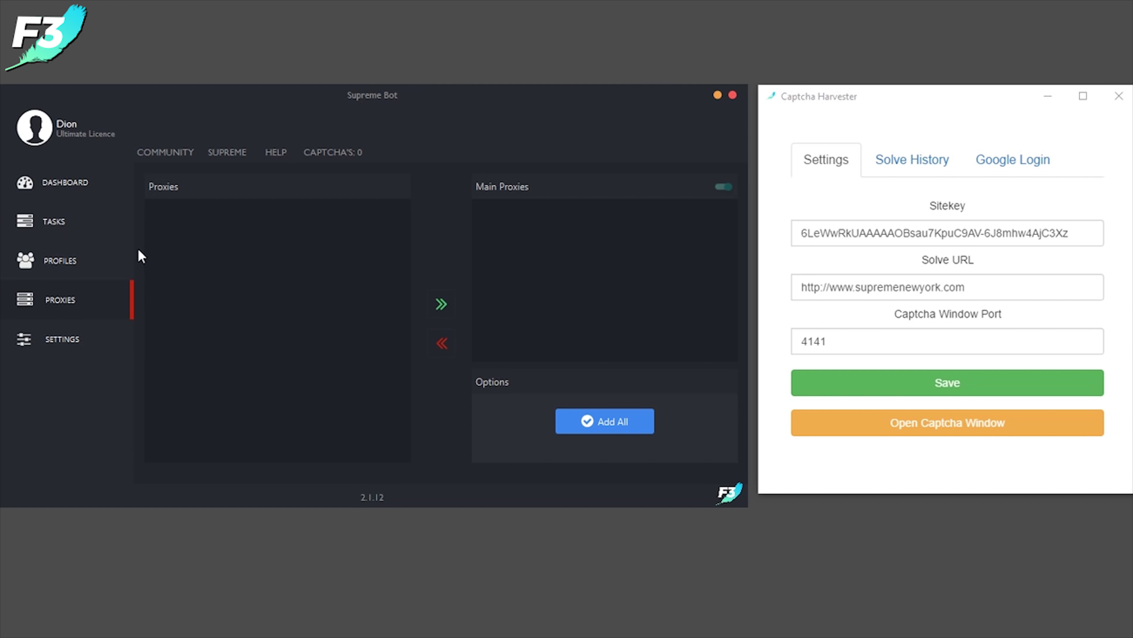
{"action": "left_click", "coordinate": [54, 231]}
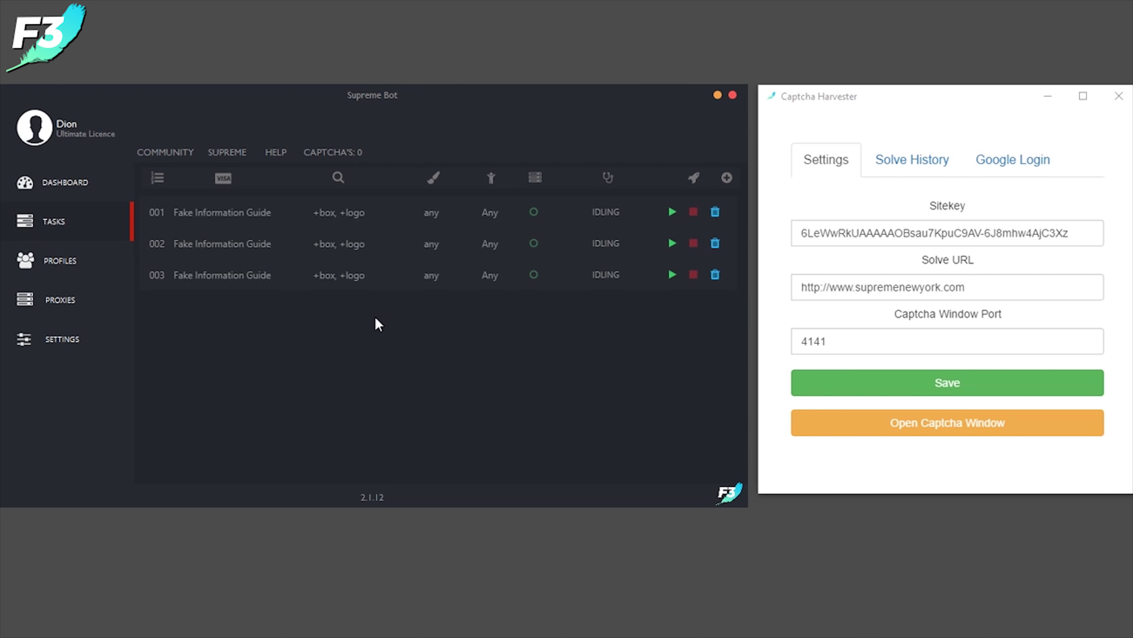